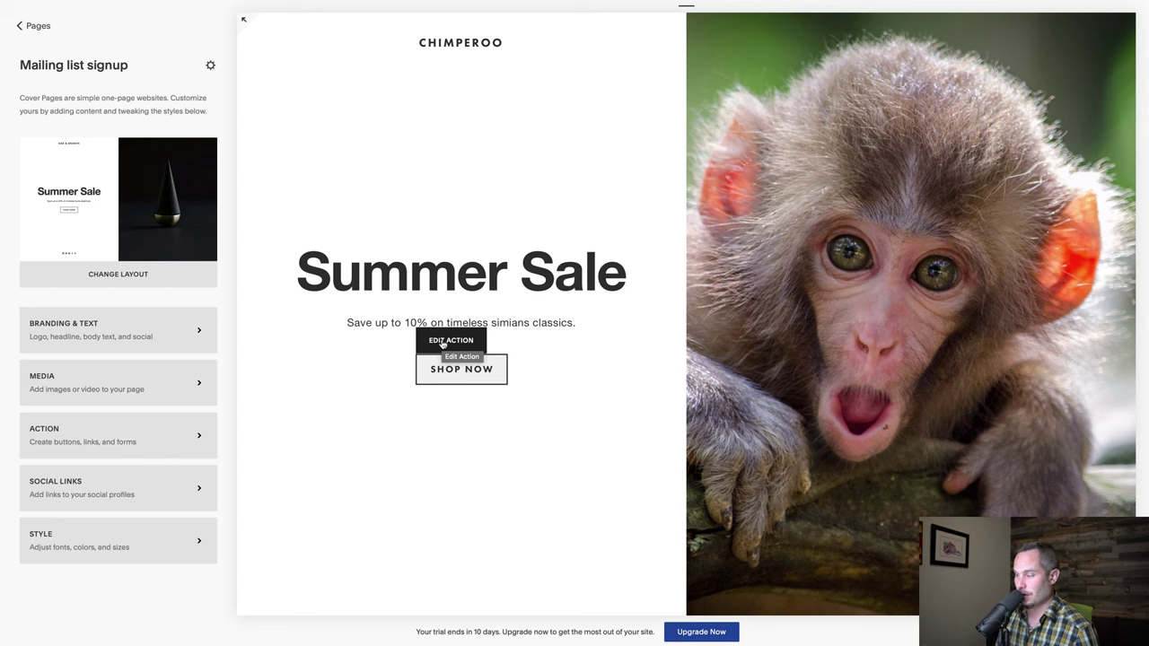
# - Turn the cover page's action into a Newsletter Signup with the button label 'Signup for 10% off'
pyautogui.click(442, 342)
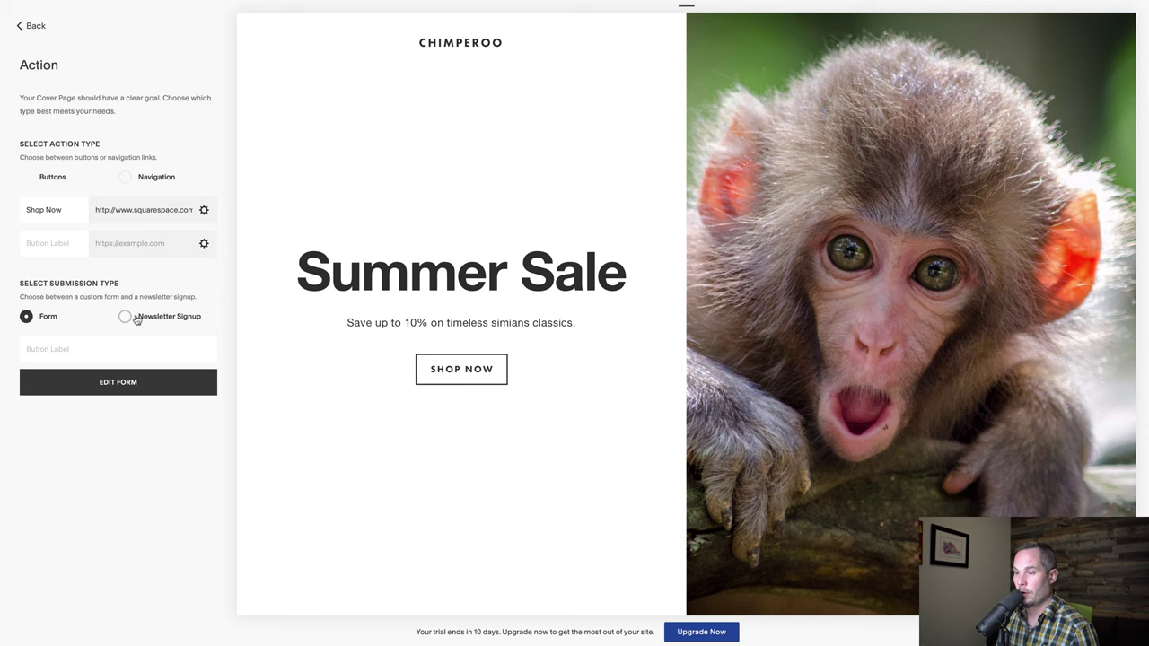
pyautogui.click(68, 349)
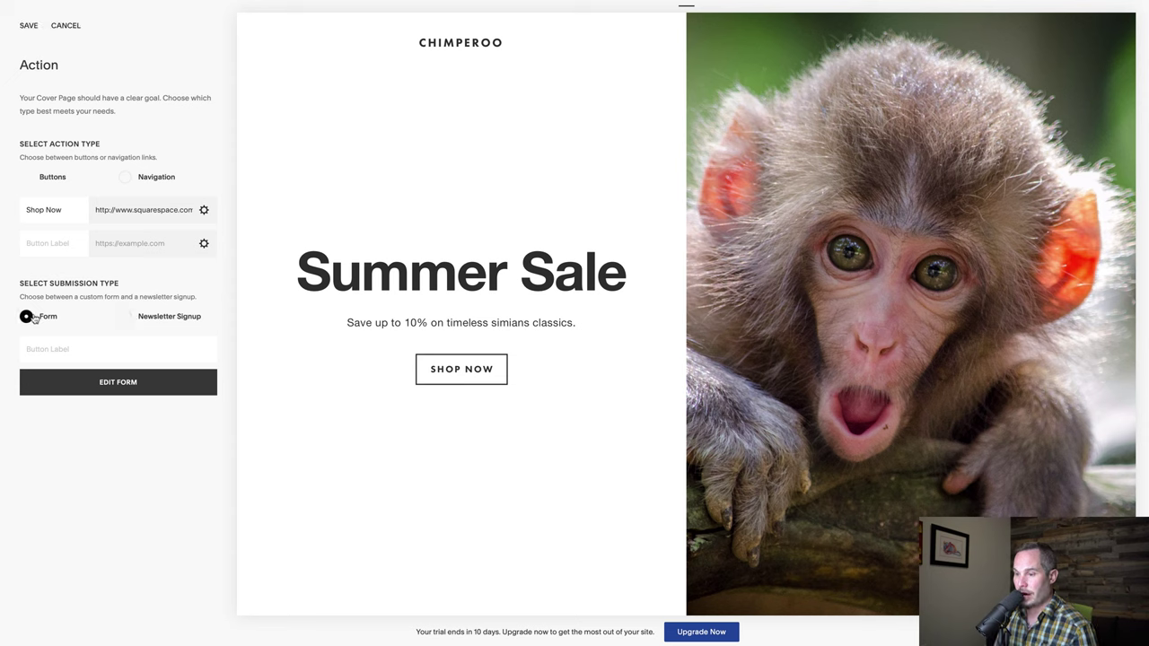
pyautogui.click(152, 320)
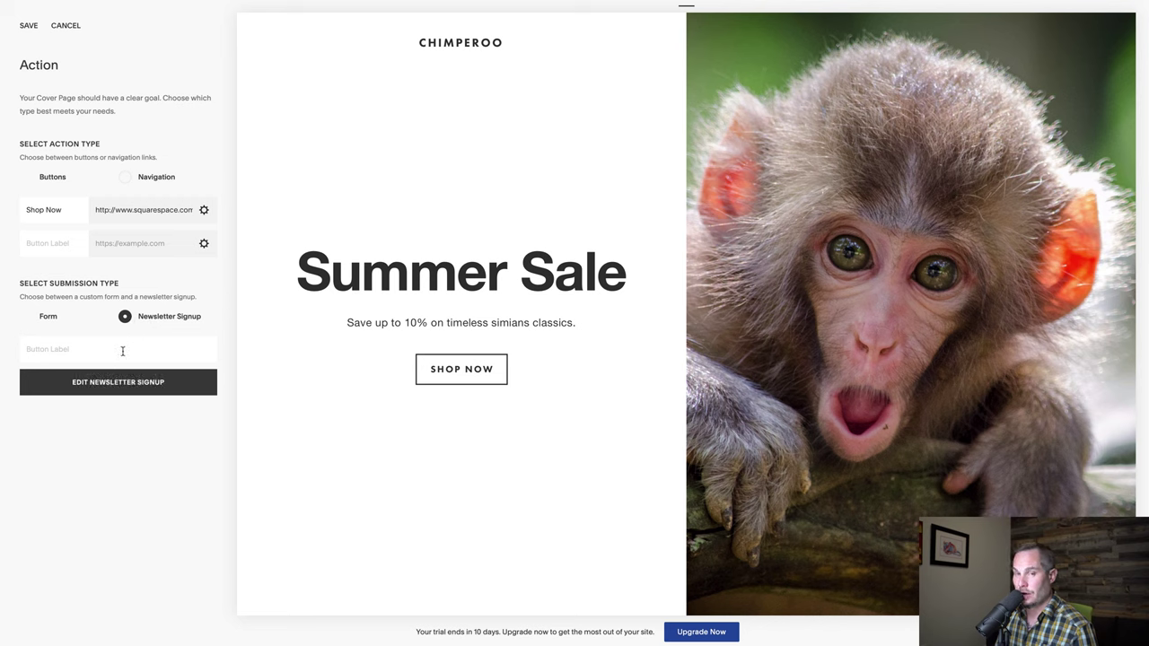
pyautogui.click(123, 351)
pyautogui.write('Signup for 10% off')
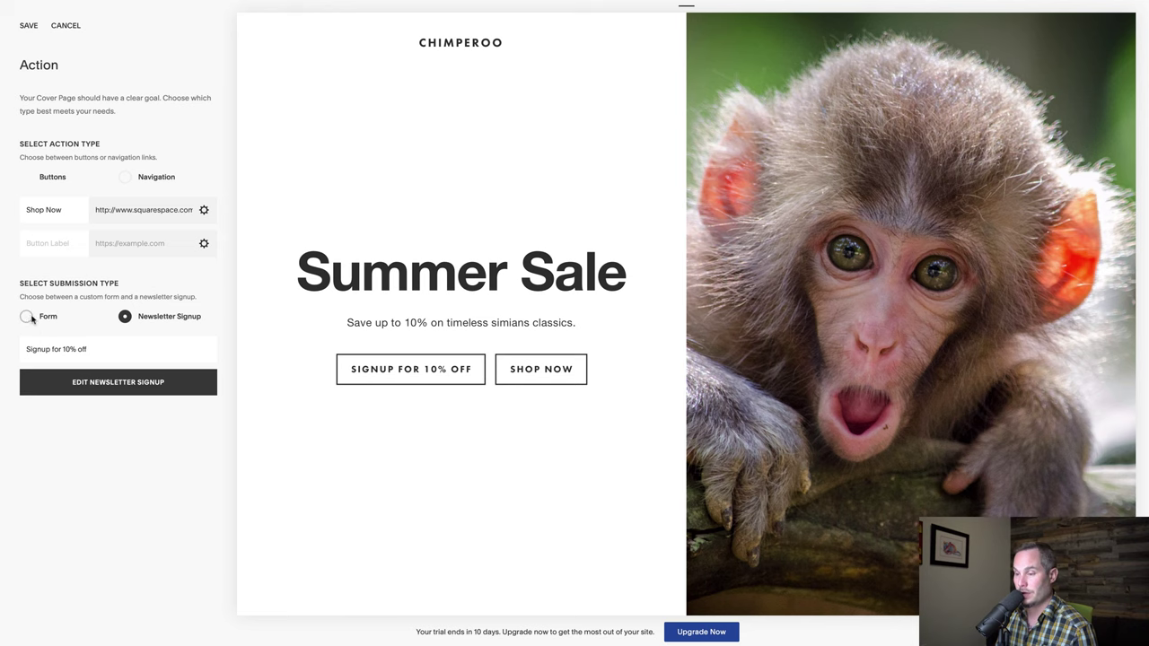
# - Choose Mailchimp as the newsletter signup storage and log in to the Mailchimp account
pyautogui.click(118, 384)
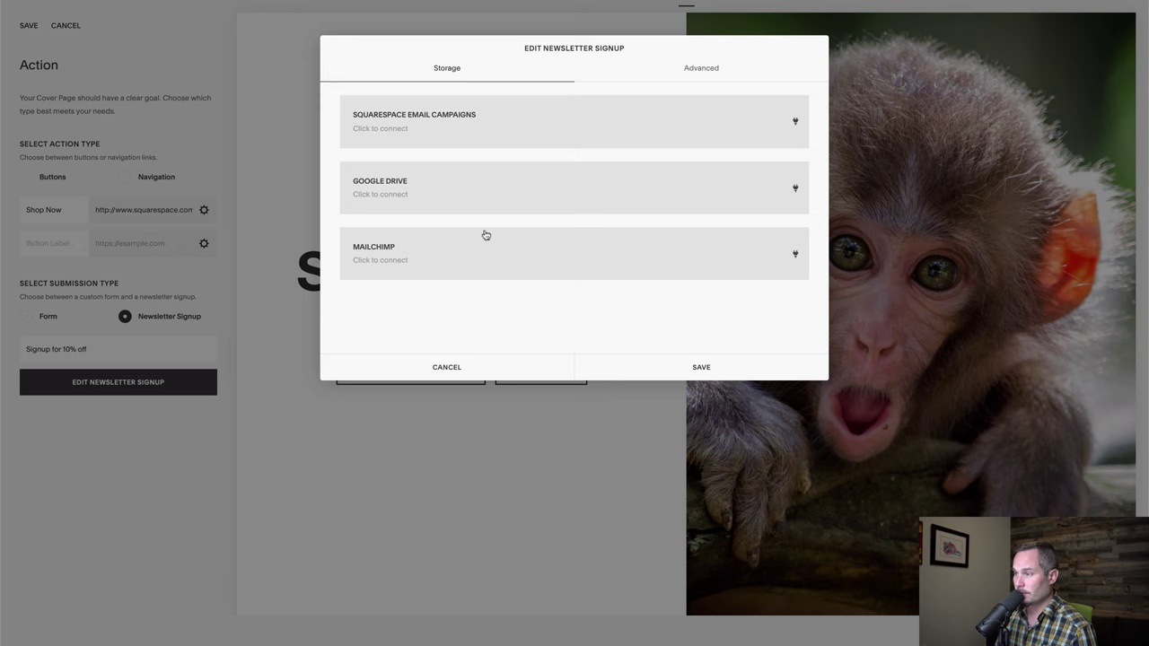
pyautogui.click(482, 262)
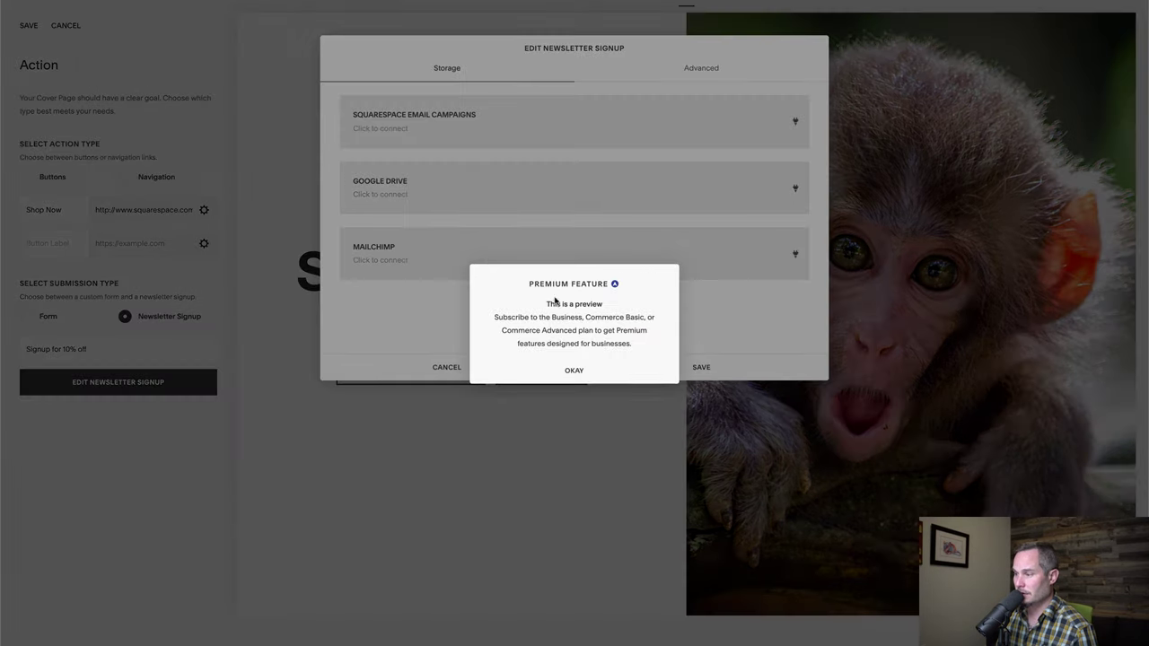
pyautogui.click(574, 371)
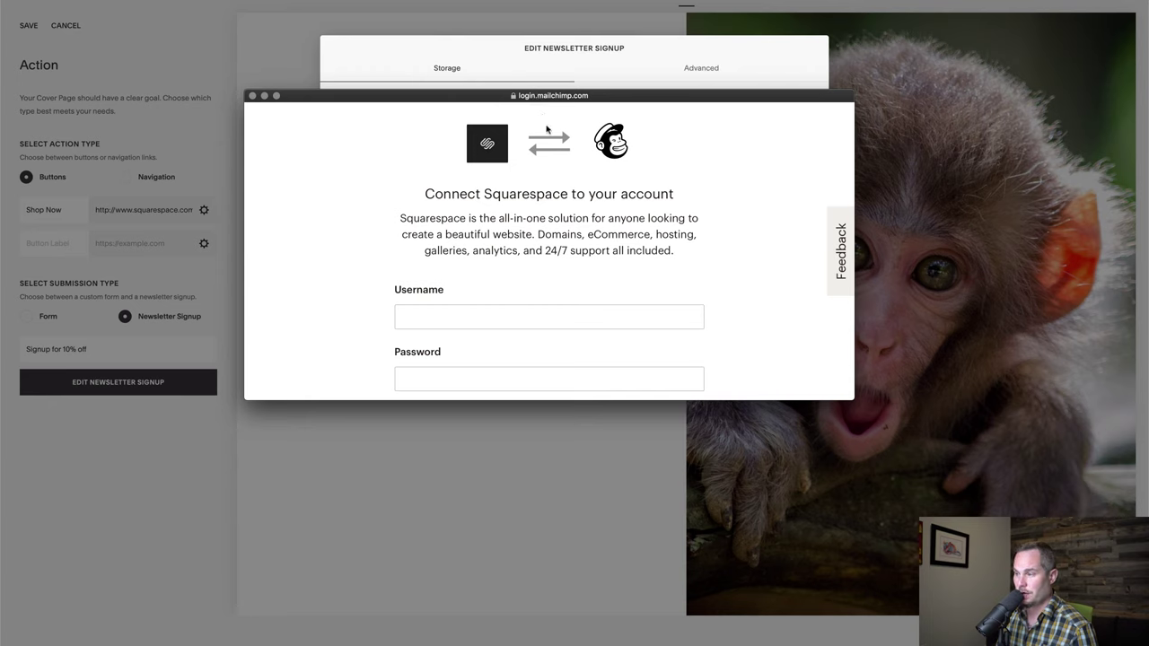
pyautogui.click(482, 314)
pyautogui.scroll(-1, 482, 318)
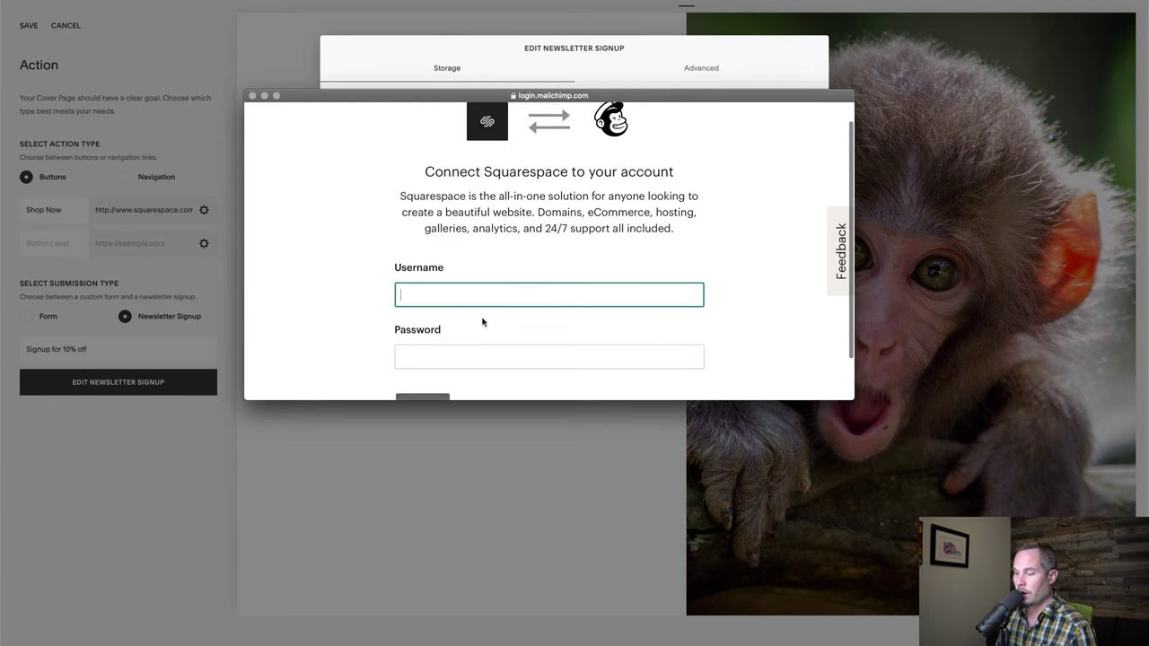
pyautogui.scroll(-2, 472, 297)
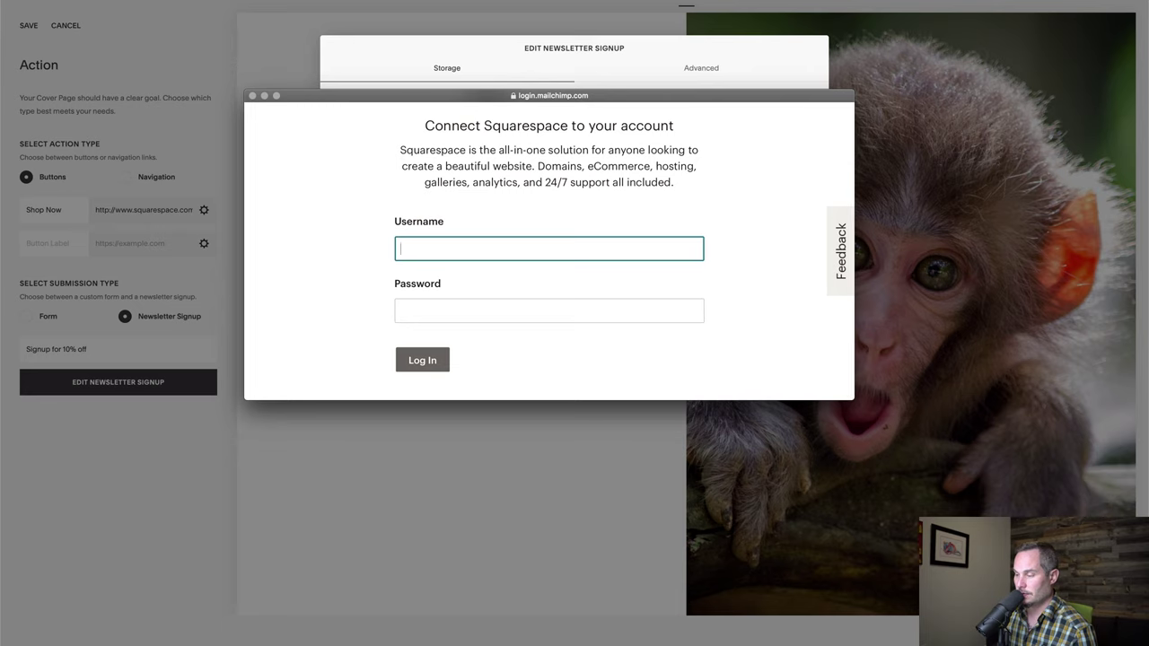
pyautogui.press('super+backslash')
pyautogui.click(414, 363)
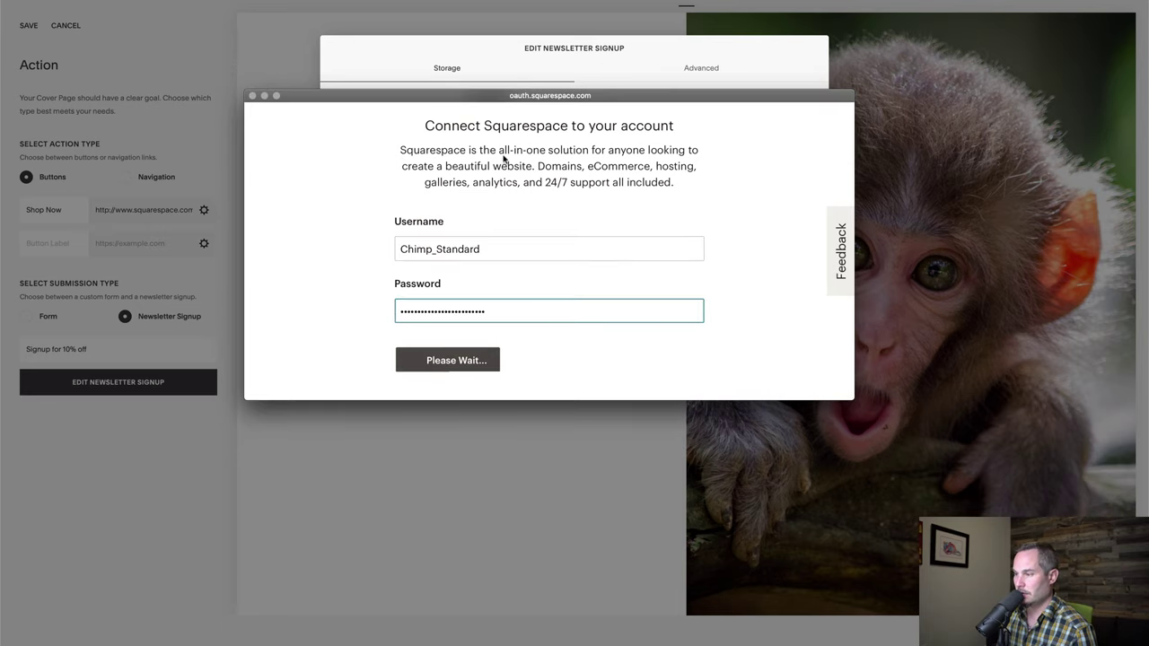
# - Select the Chimperoo audience as the signup list and save the storage settings
pyautogui.click(697, 256)
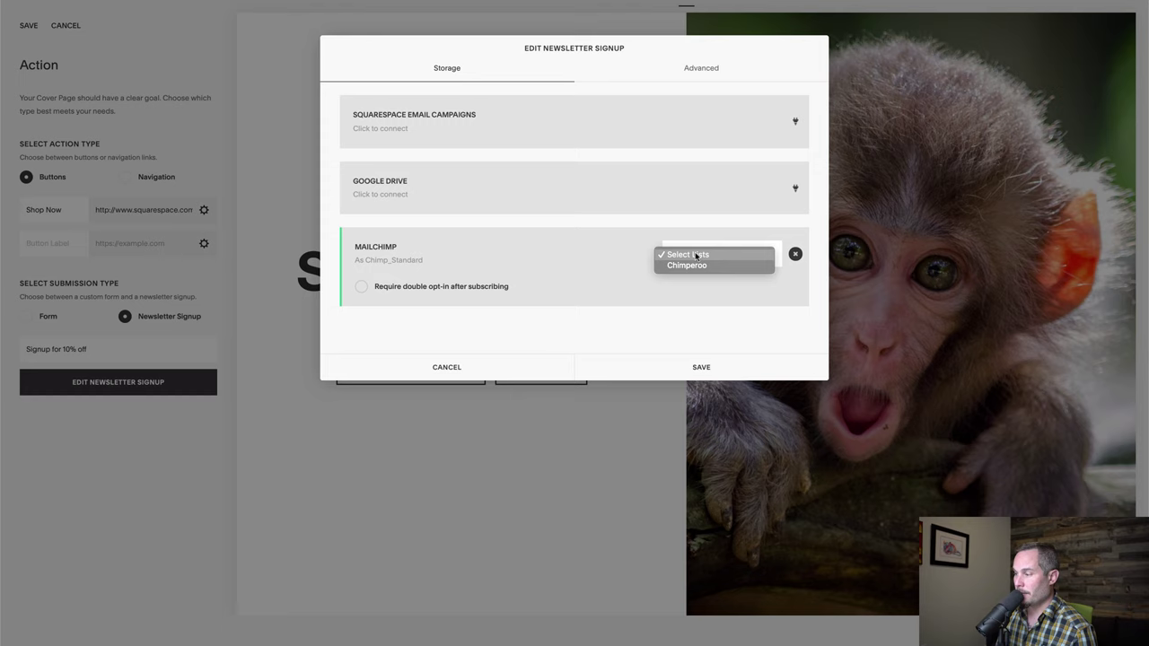
pyautogui.click(688, 265)
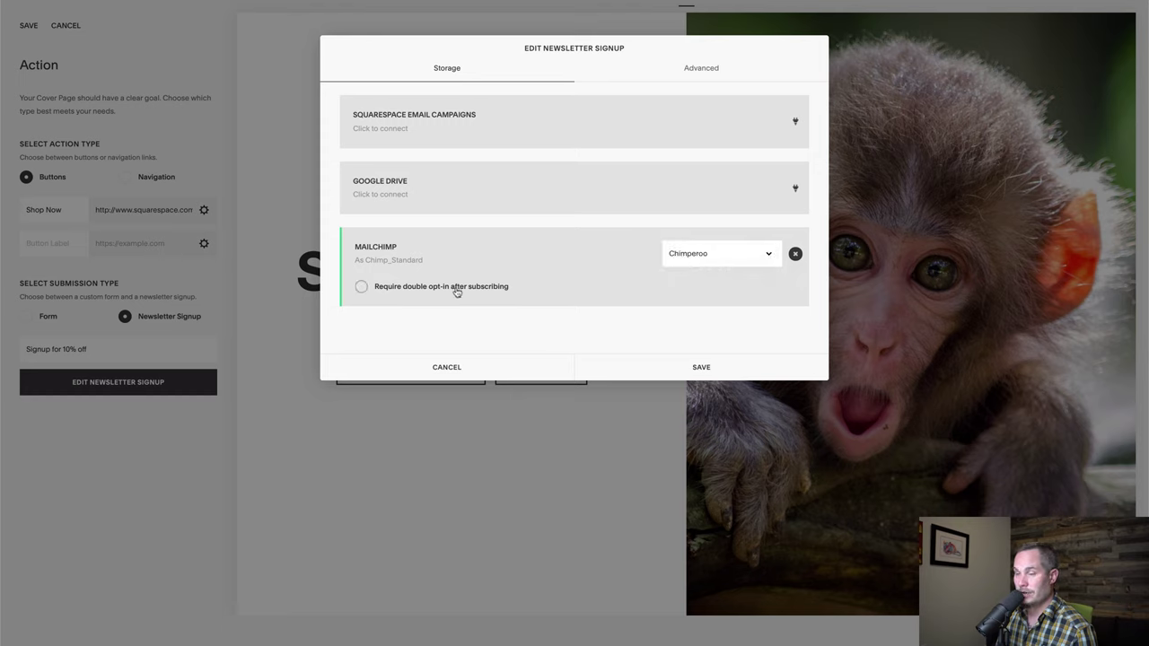
pyautogui.click(685, 373)
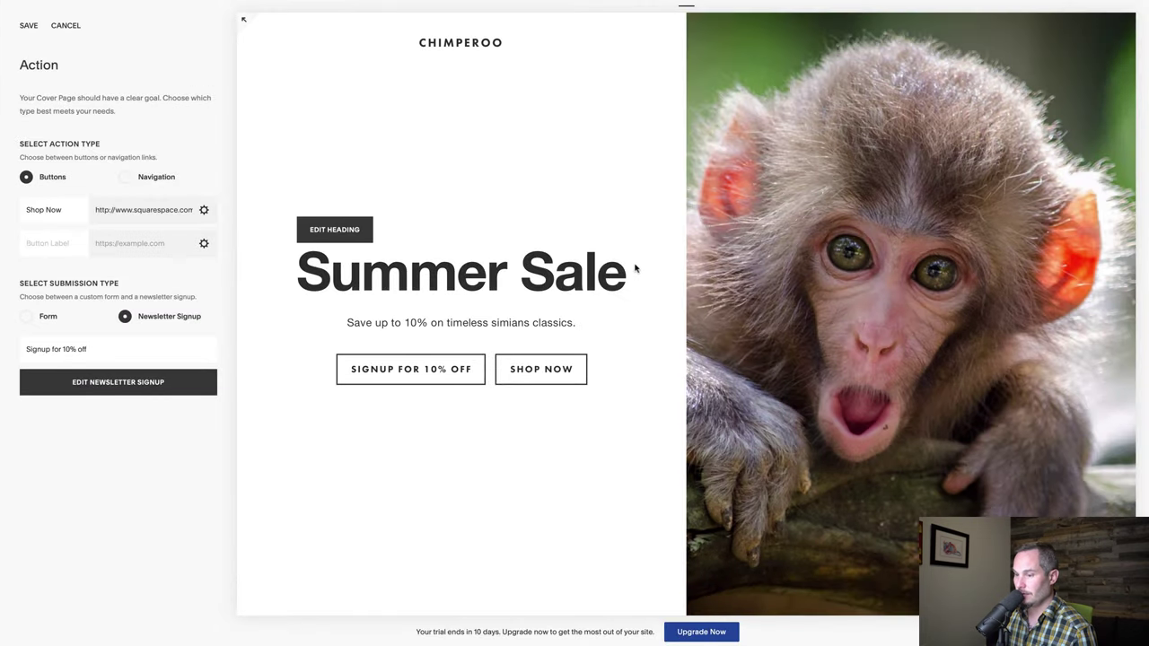
# - In the signup's Advanced options, change the Submit Button Label from Submit to 'Subscribe' and save
pyautogui.click(110, 393)
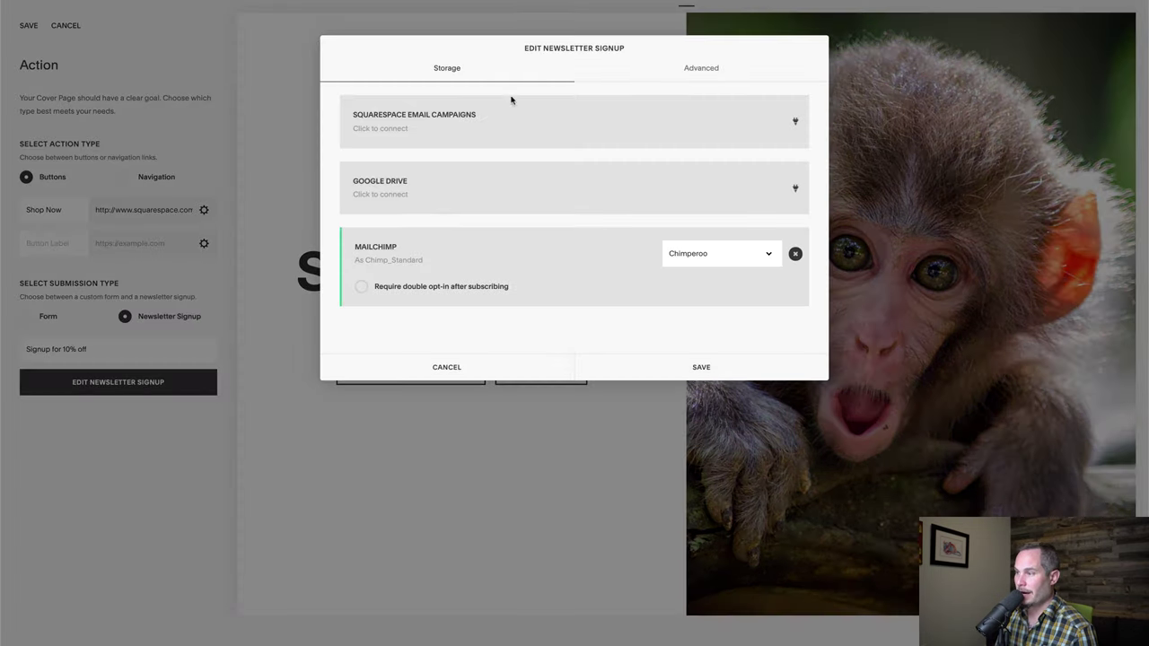
pyautogui.click(667, 72)
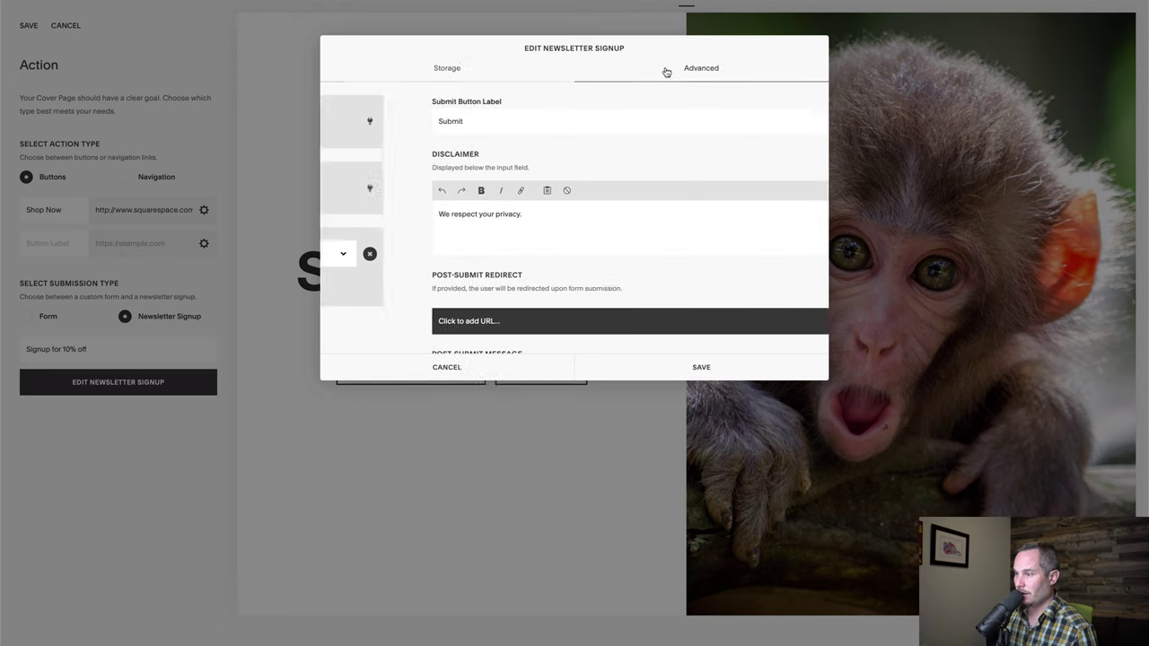
pyautogui.scroll(-5, 401, 135)
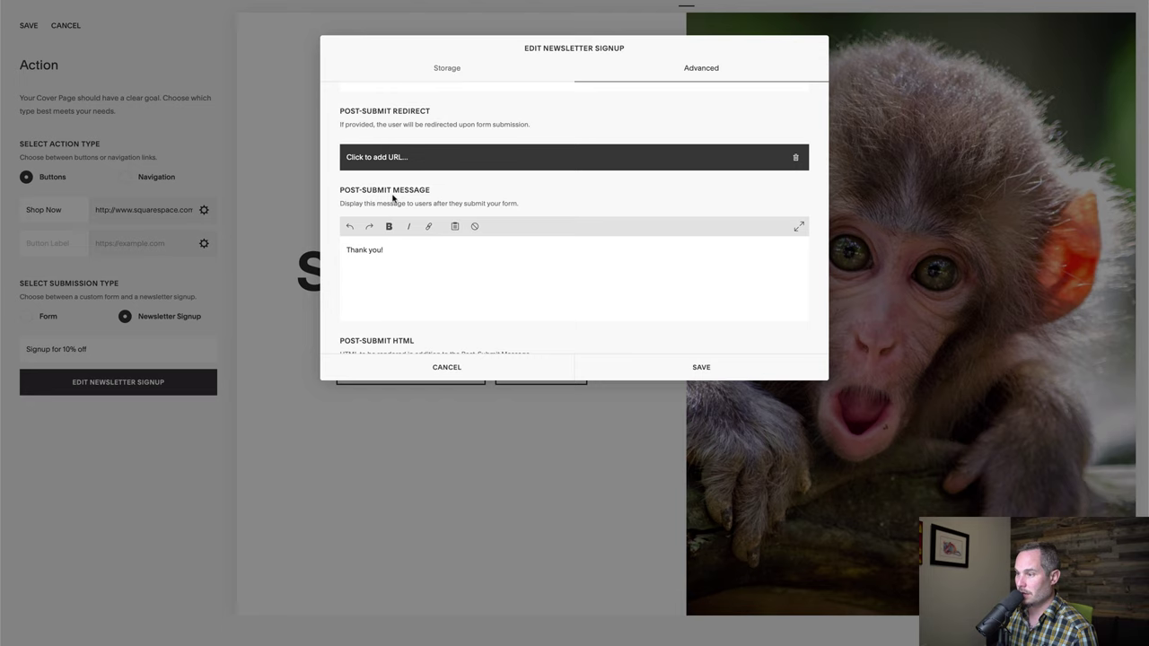
pyautogui.scroll(3, 423, 258)
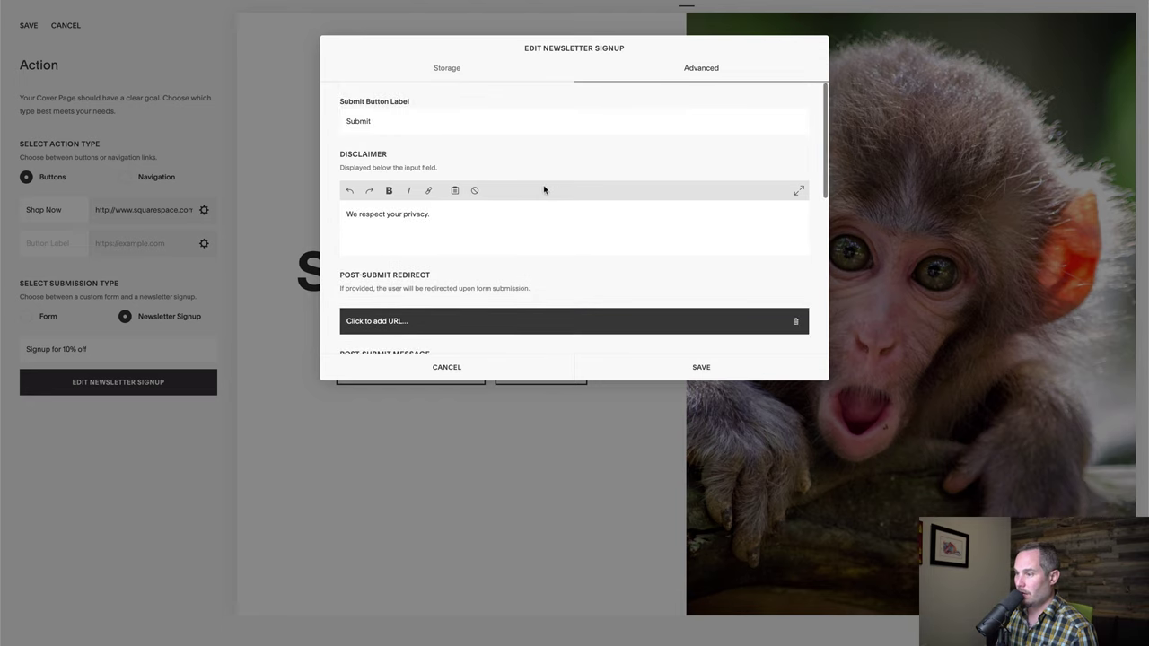
pyautogui.click(362, 101)
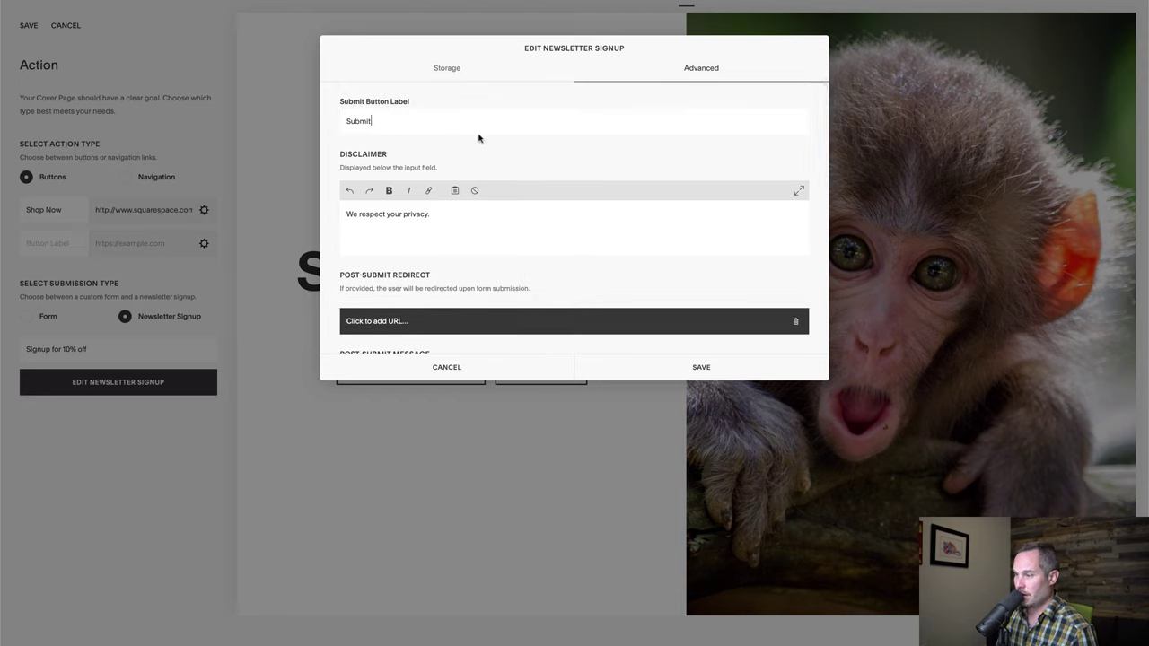
pyautogui.doubleClick(413, 122)
pyautogui.write('Subscri')
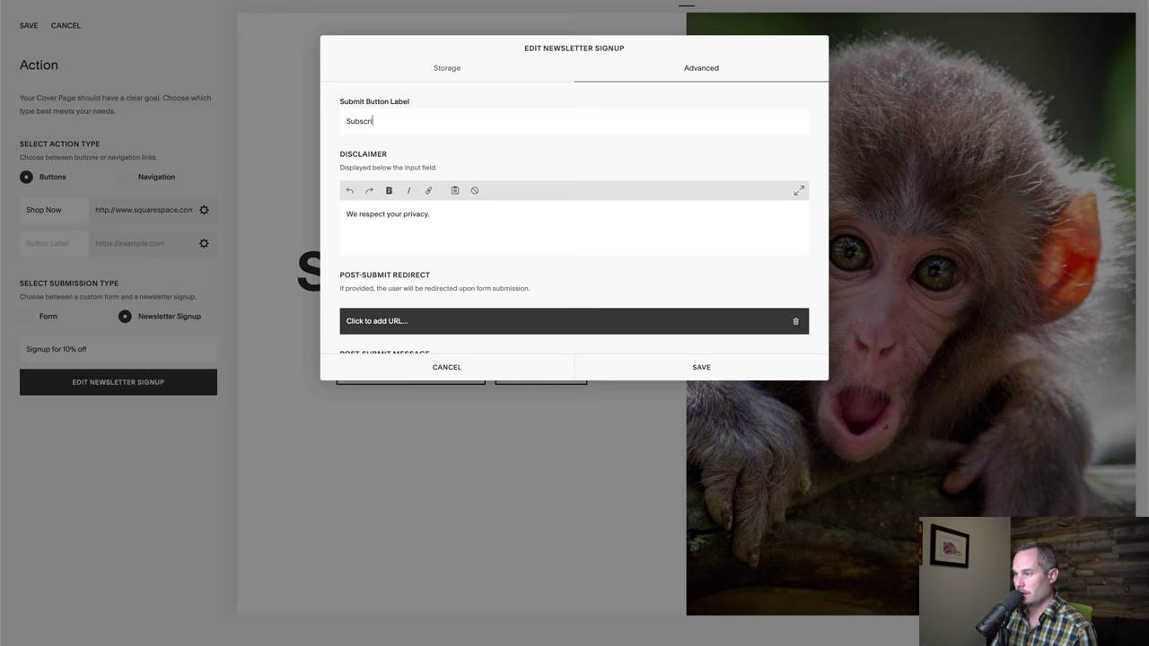
pyautogui.write('be')
pyautogui.click(680, 375)
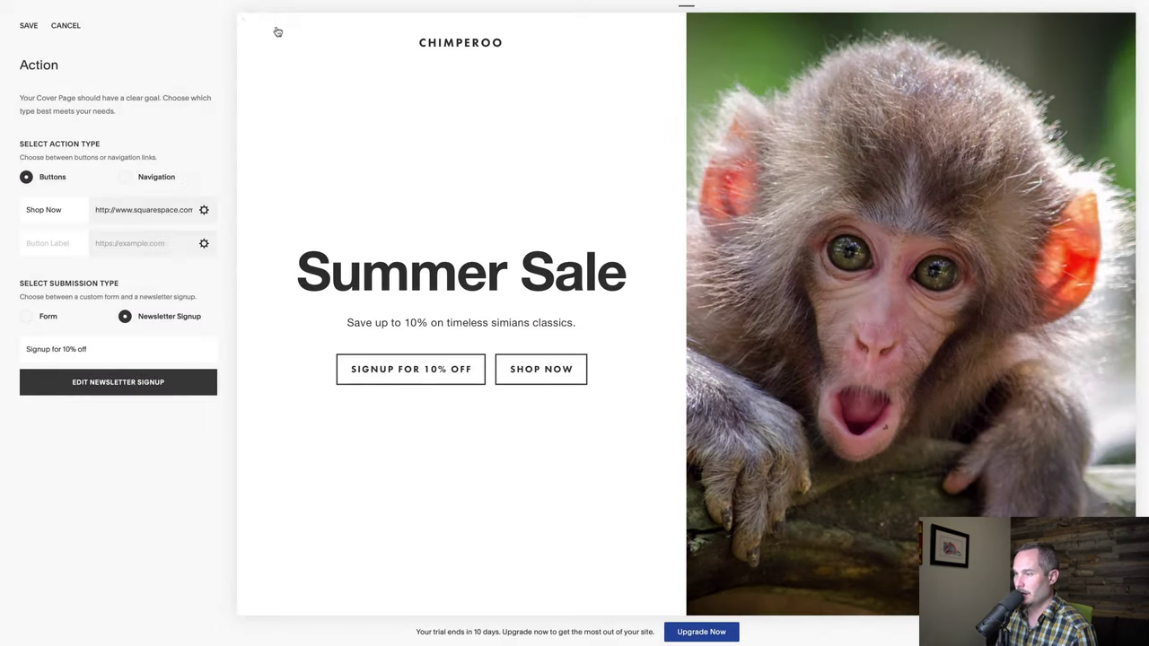
# - In full-screen preview, subscribe a test e-mail address via 'Signup for 10% off' and close the Thank you! message
pyautogui.click(244, 26)
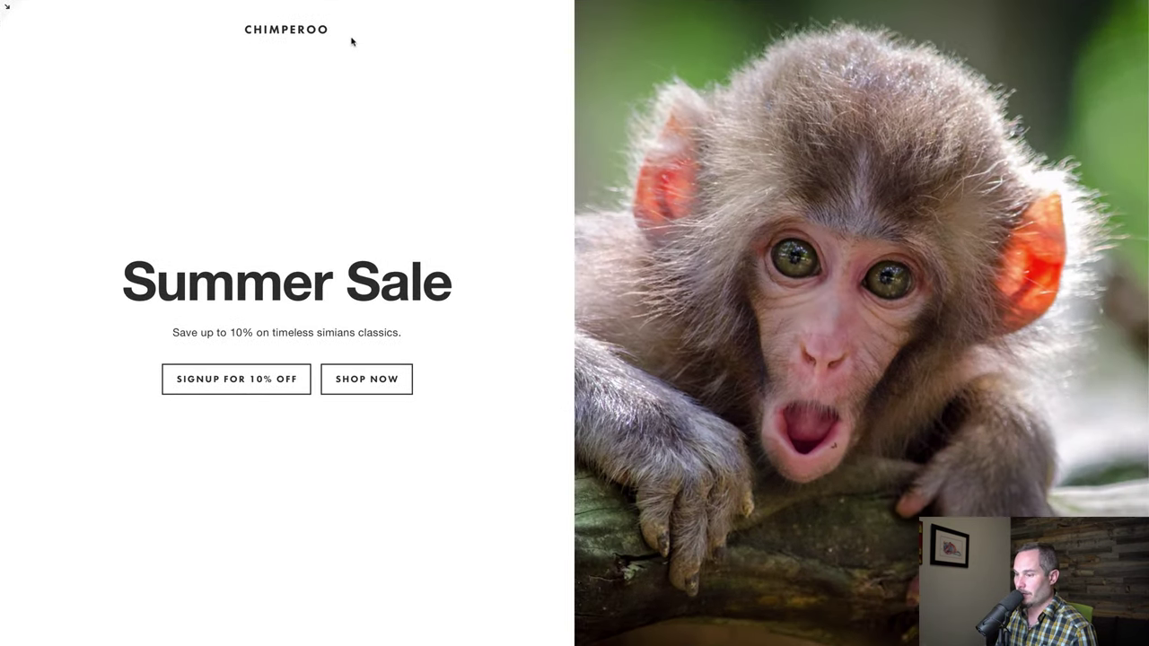
pyautogui.click(198, 373)
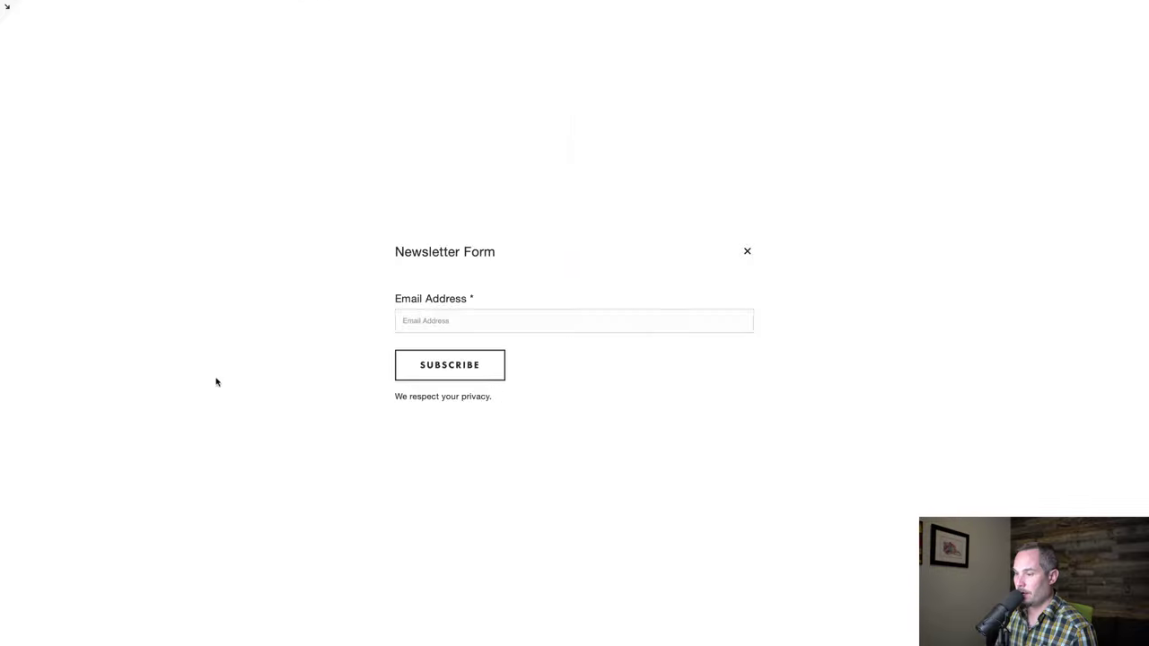
pyautogui.click(437, 323)
pyautogui.write('squarespace@fakesubscriber.com')
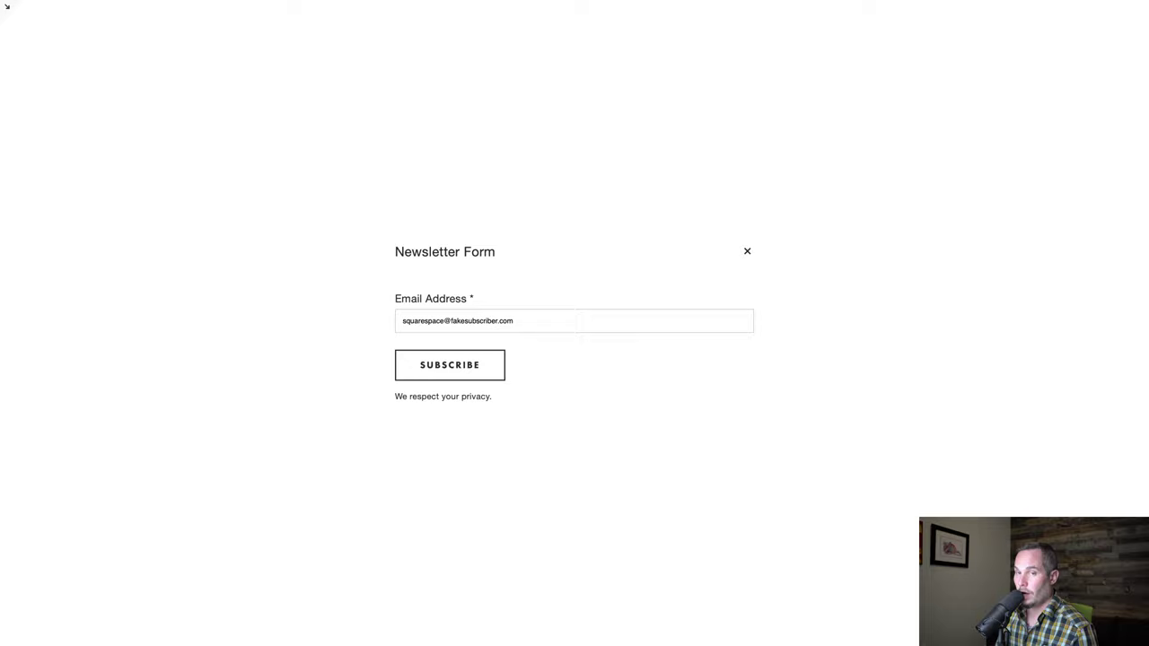
pyautogui.click(423, 376)
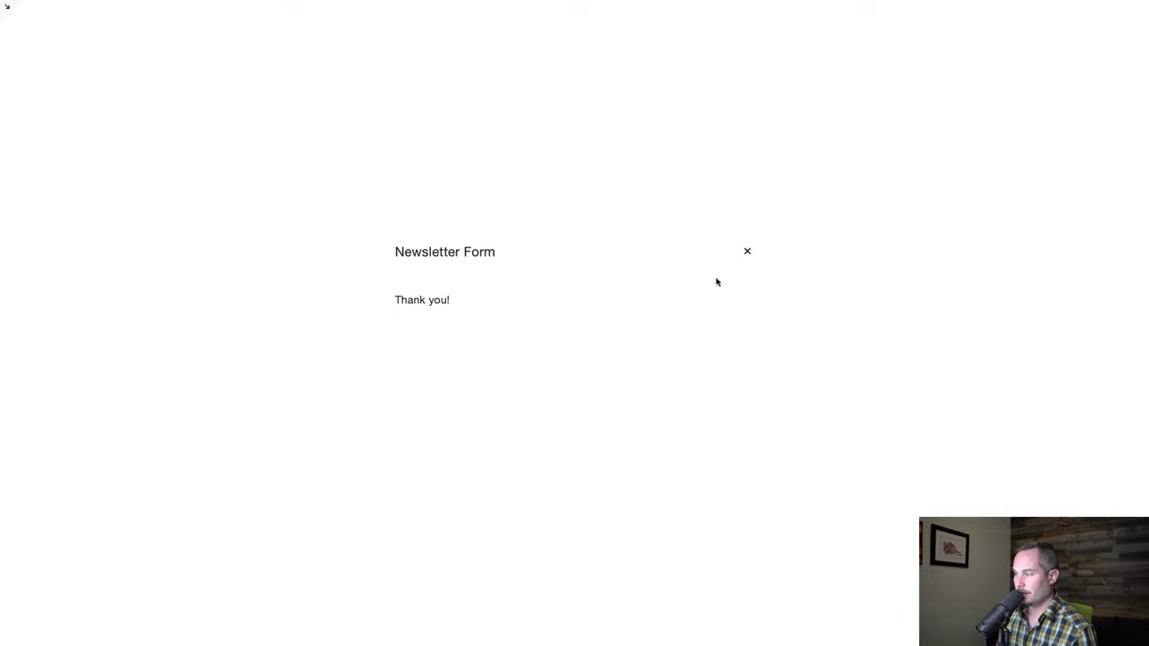
pyautogui.click(747, 252)
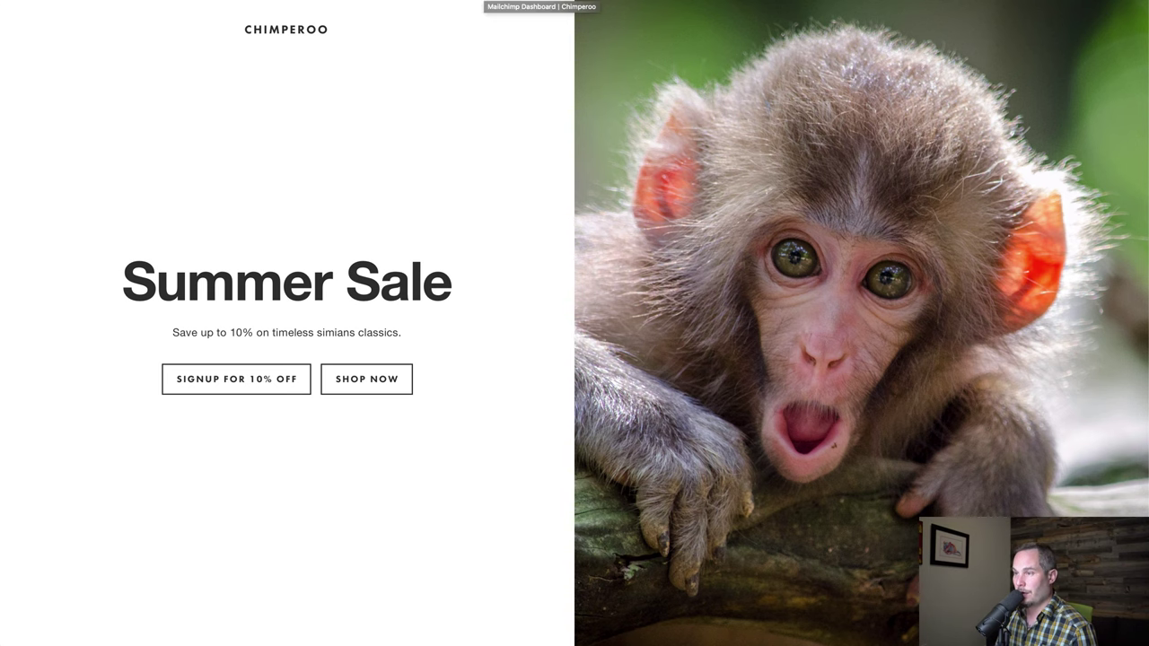
# - Open the Mailchimp audience's contact list sorted by Last Changed, newest first
pyautogui.click(538, 2)
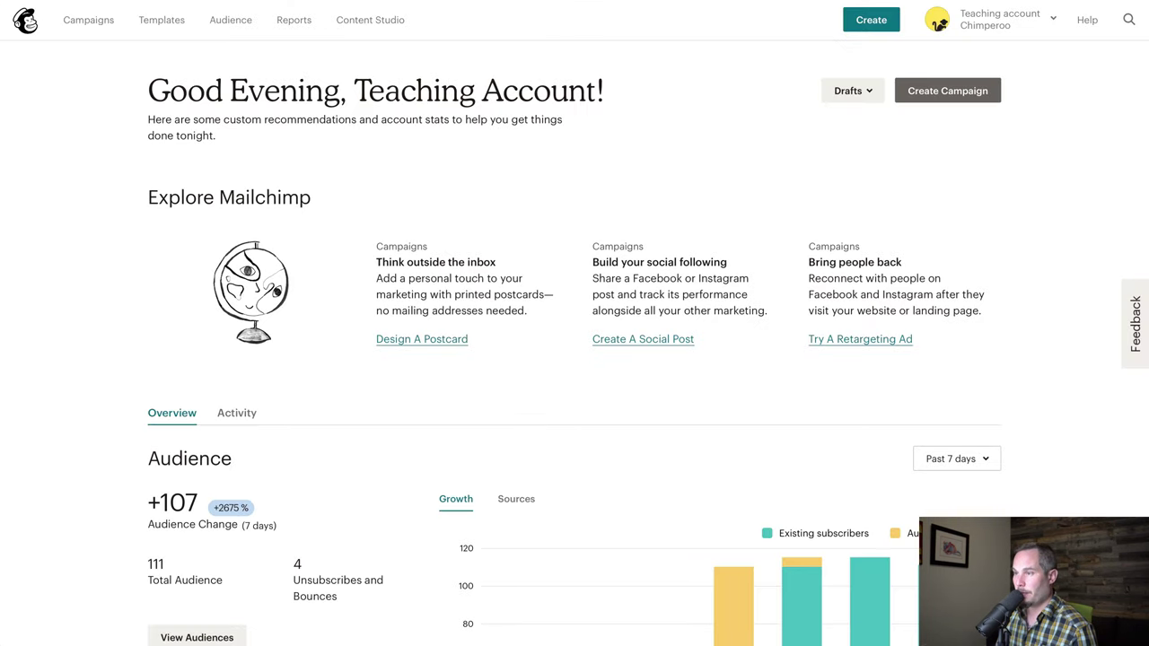
pyautogui.click(220, 20)
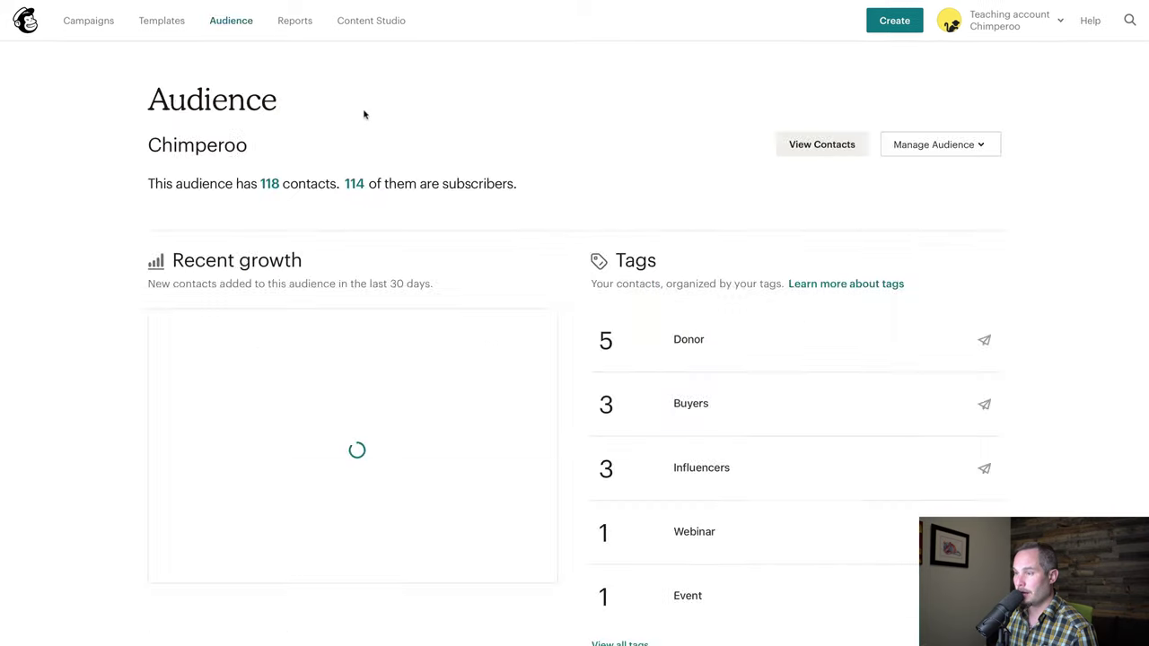
pyautogui.click(812, 148)
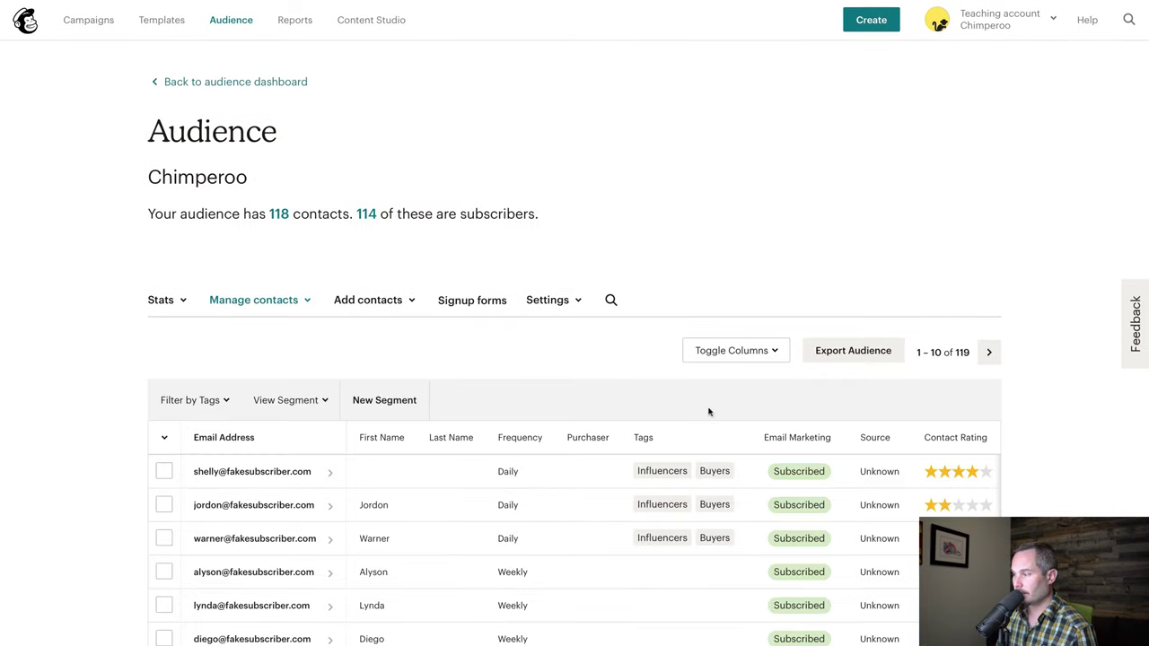
pyautogui.hscroll(3, 738, 452)
pyautogui.click(931, 439)
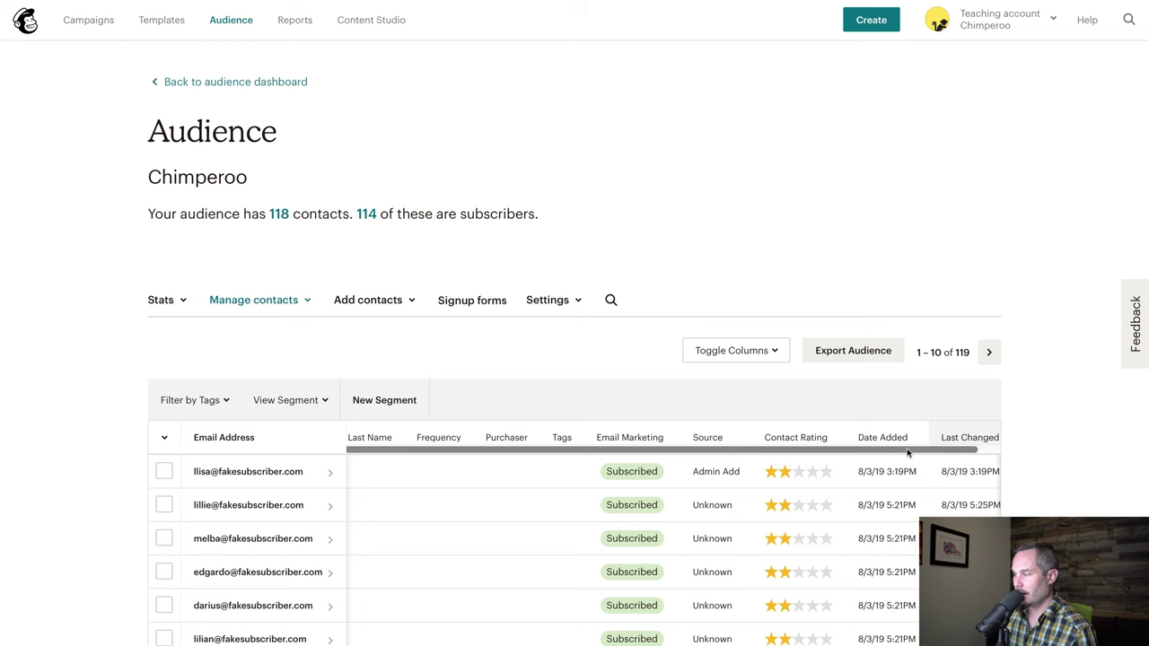
pyautogui.click(928, 442)
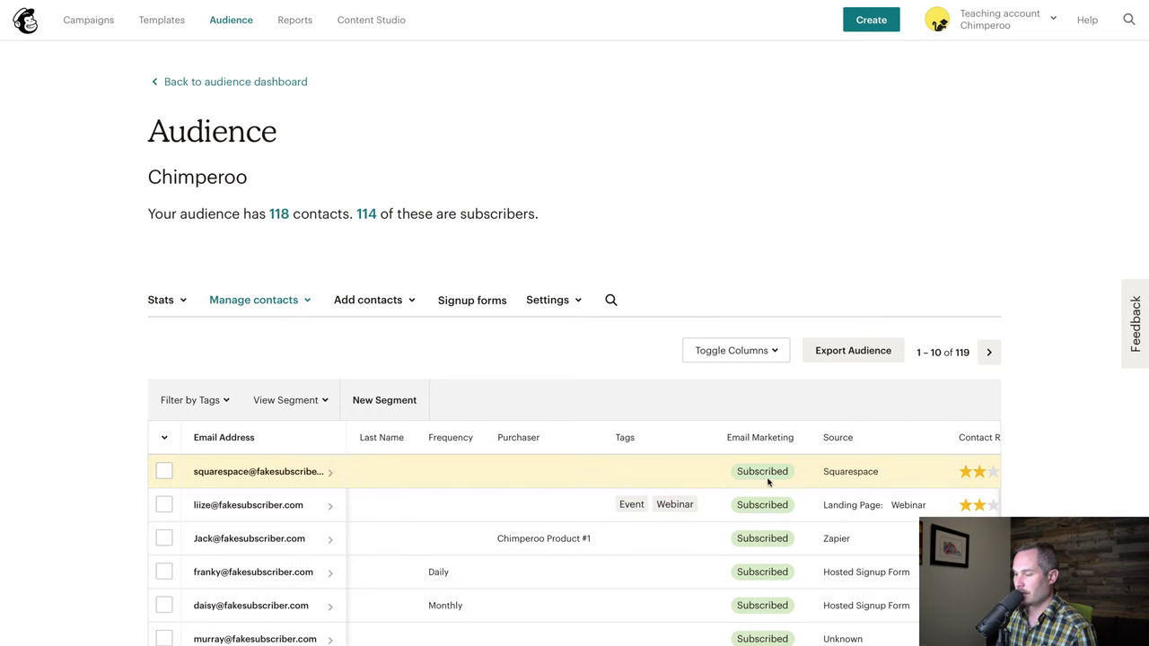
# - Open the newest contact's profile and check its 'Added via Squarespace' source line
pyautogui.click(236, 476)
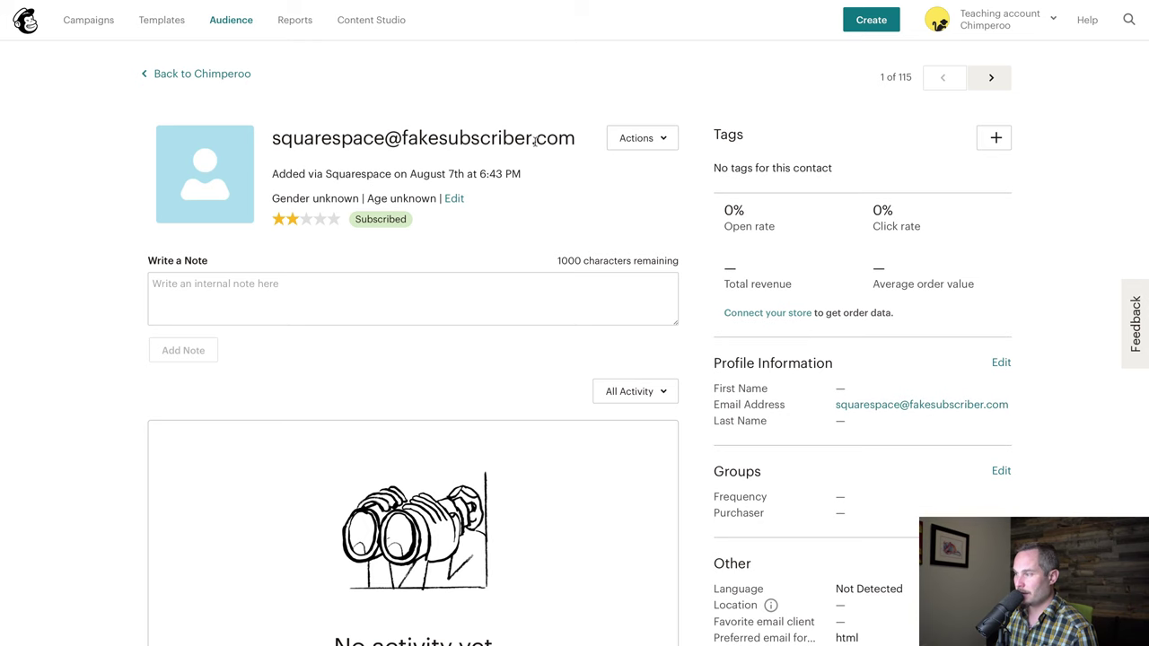
pyautogui.scroll(-1, 449, 144)
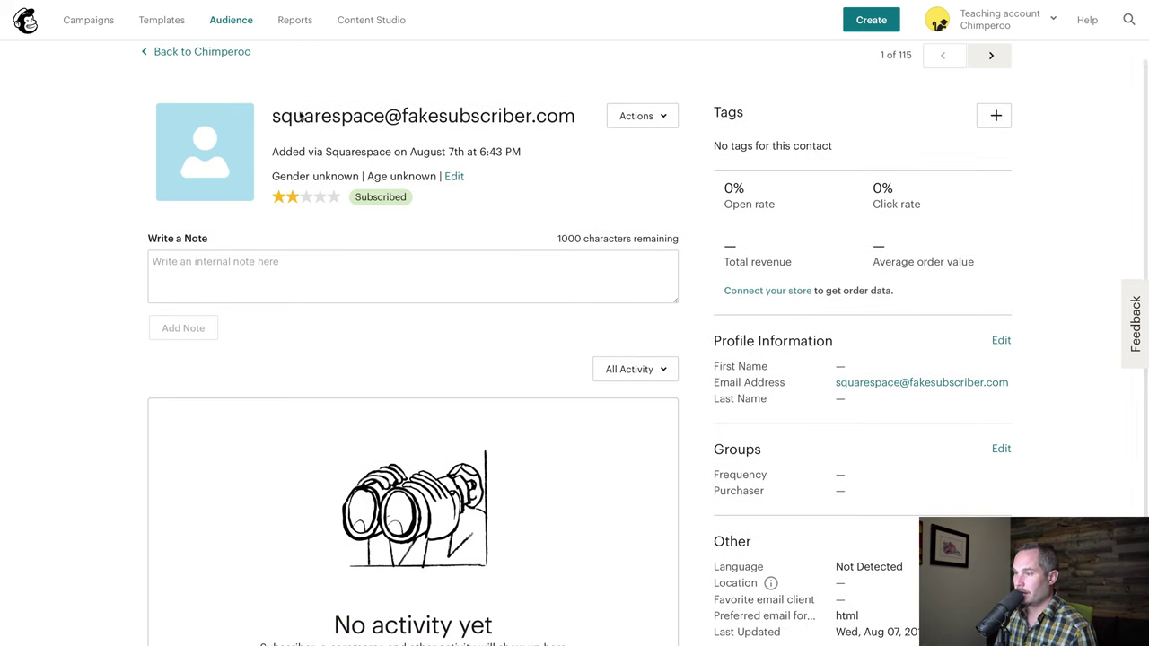
pyautogui.moveTo(279, 151); pyautogui.dragTo(297, 224)
pyautogui.tripleClick(377, 151)
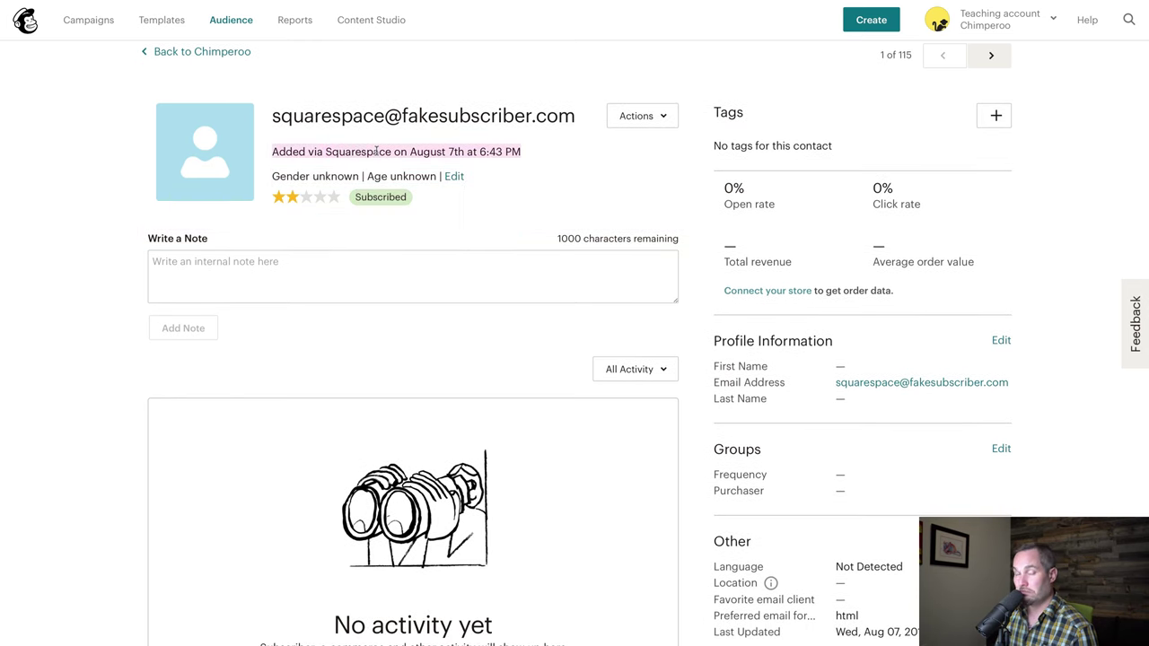
pyautogui.click(378, 150)
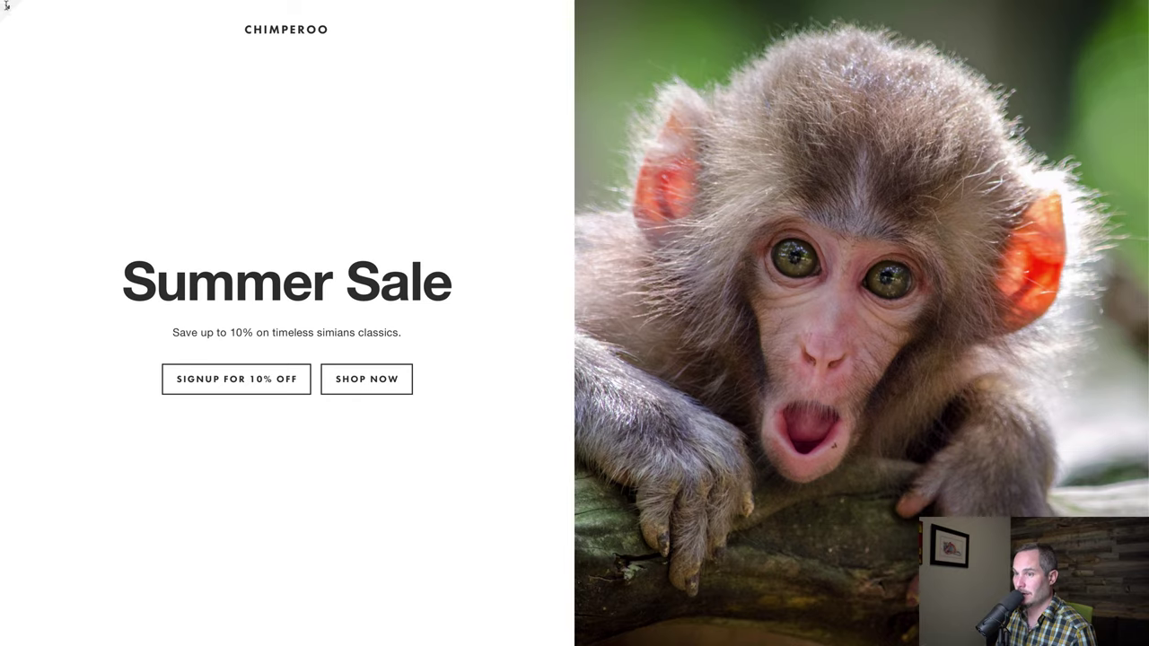
# - Leave preview and switch the signup button's submission type to Form, opening its fields
pyautogui.click(6, 7)
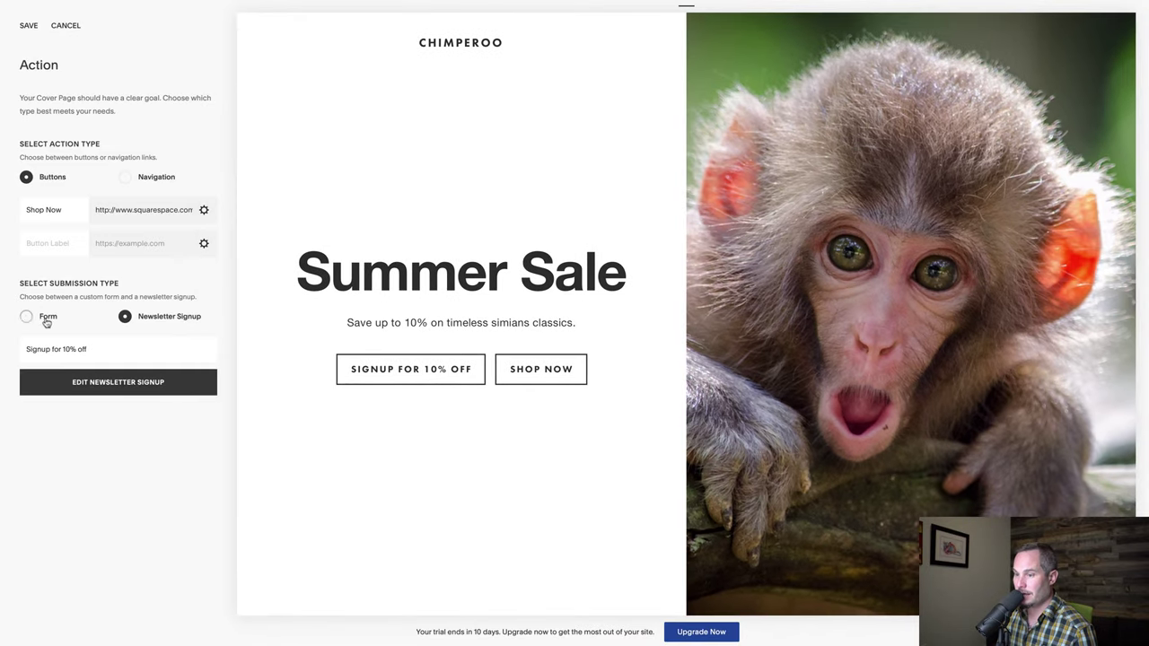
pyautogui.click(27, 319)
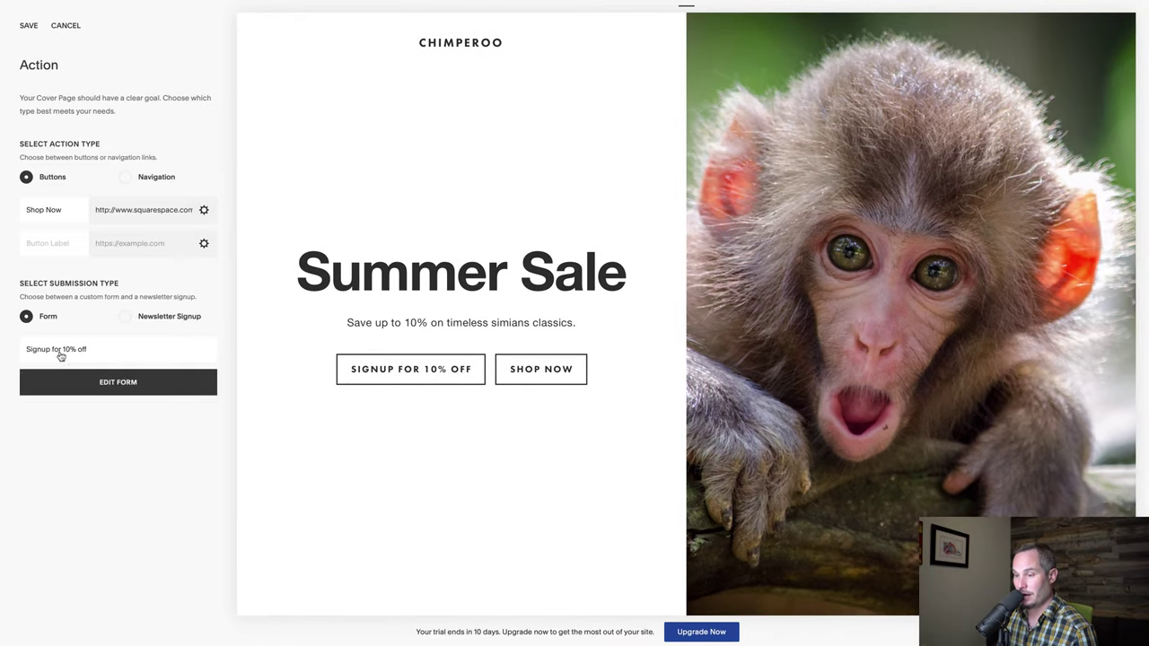
pyautogui.click(105, 383)
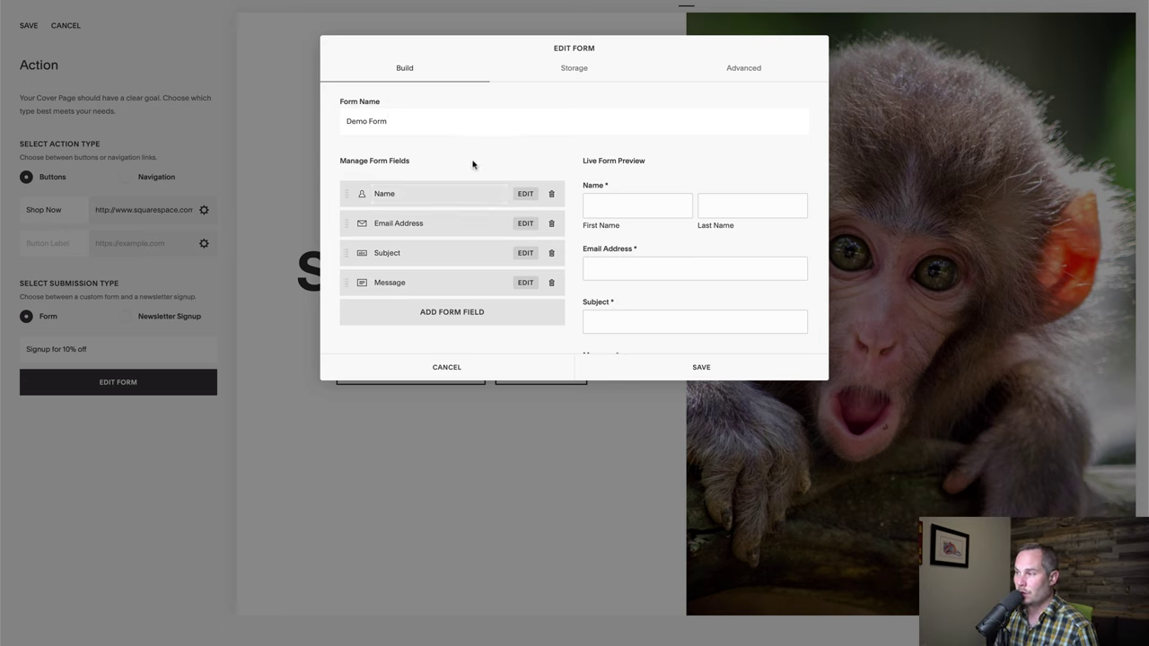
# - Delete the Subject, Message and Name fields so only Email Address remains
pyautogui.click(551, 253)
pyautogui.click(572, 292)
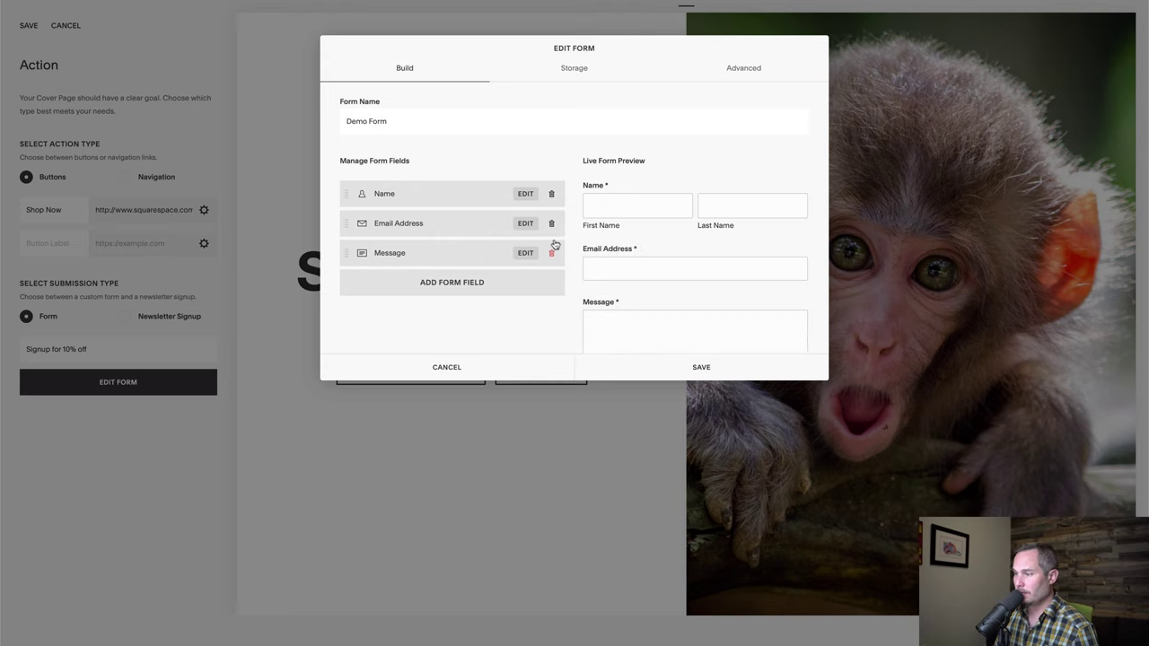
pyautogui.click(552, 253)
pyautogui.click(587, 285)
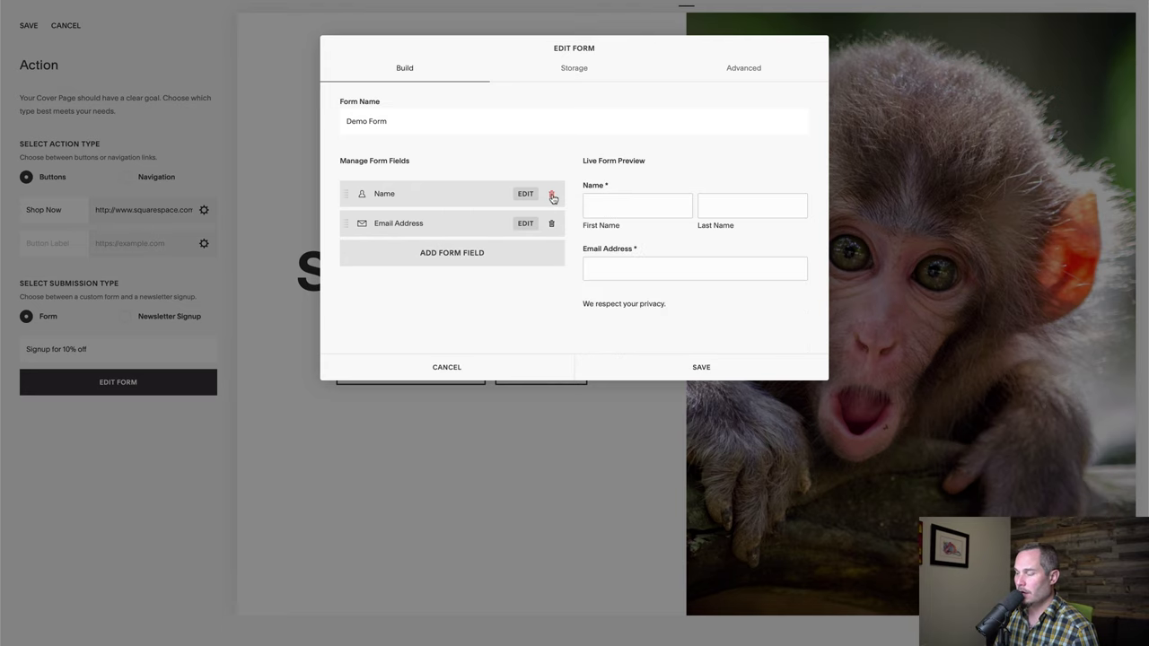
pyautogui.click(552, 194)
pyautogui.click(594, 223)
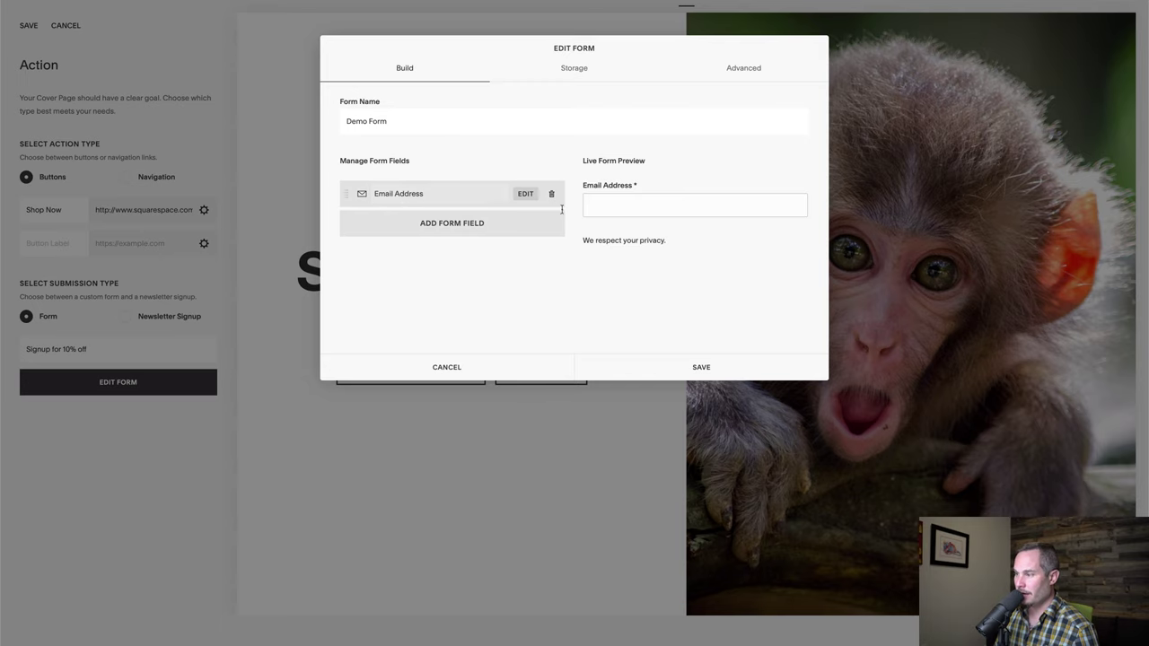
# - Add a hidden form field named PAGE with default value 10offCoverPage
pyautogui.click(417, 228)
pyautogui.scroll(-5, 431, 229)
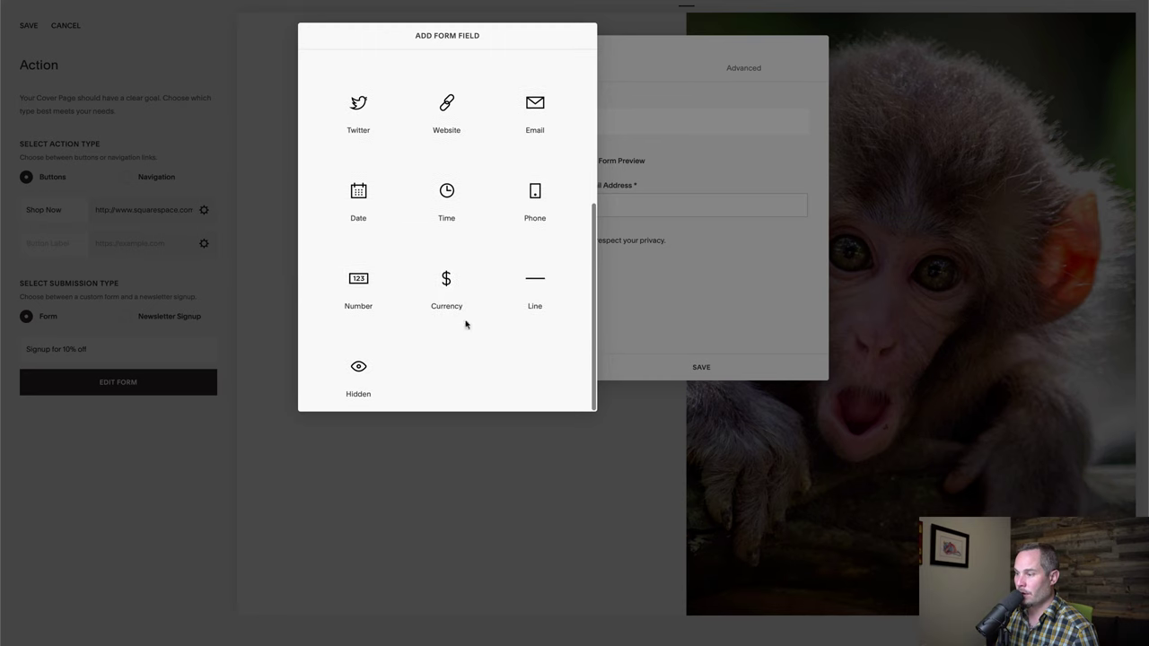
pyautogui.click(358, 369)
pyautogui.write('PAGE')
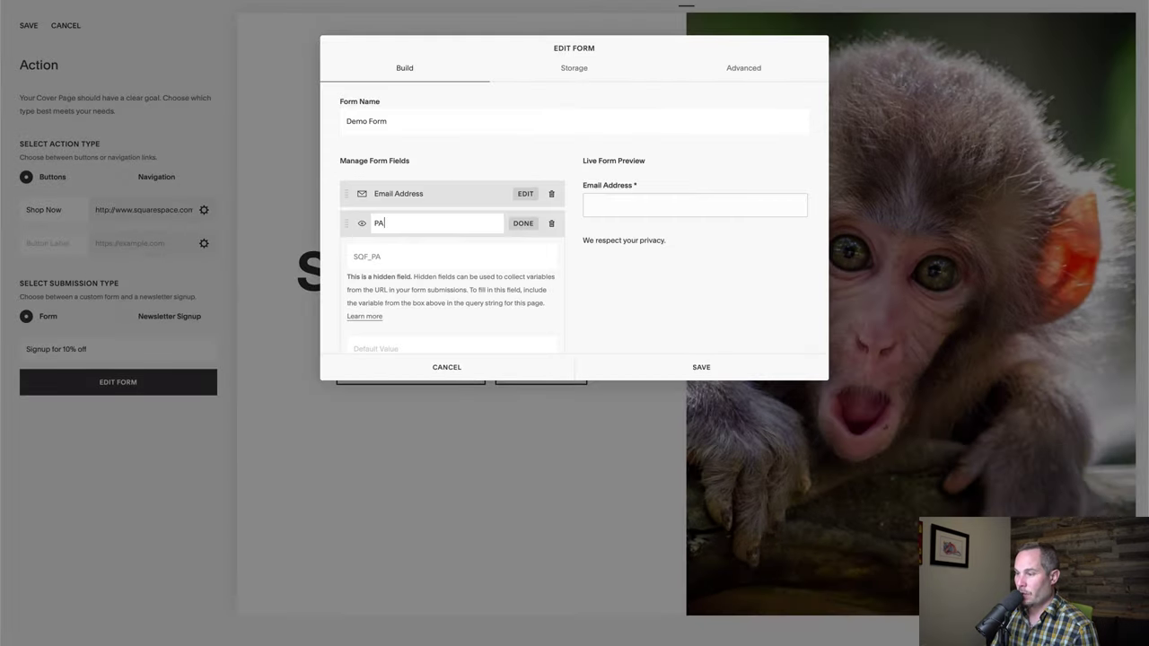
pyautogui.click(404, 348)
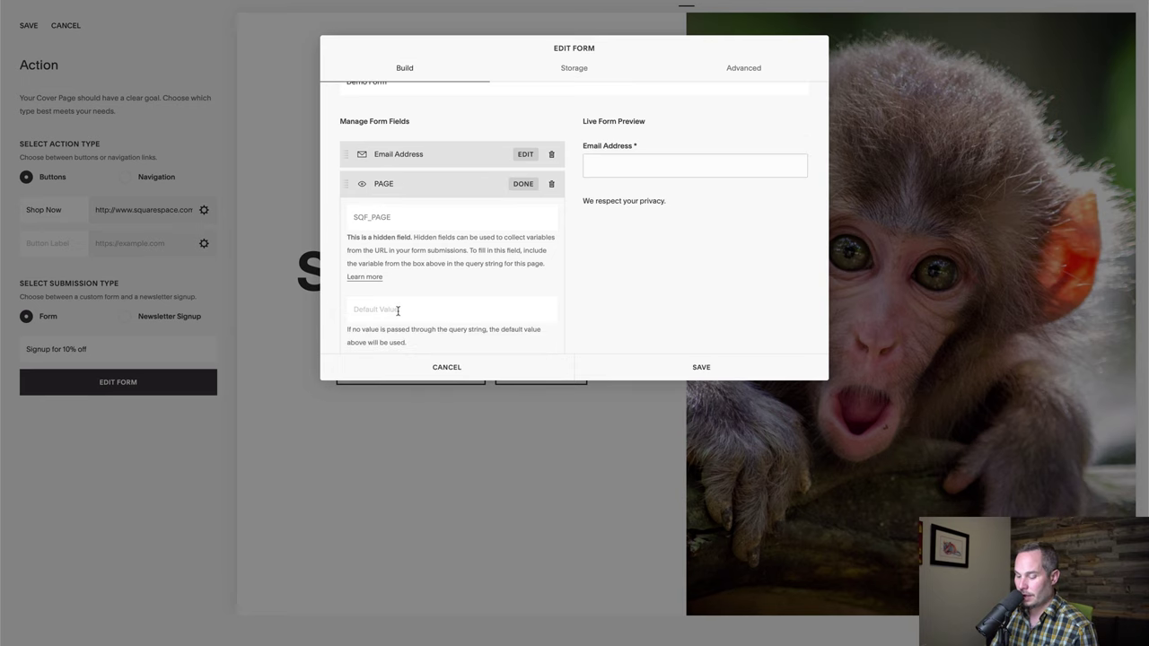
pyautogui.write('10off')
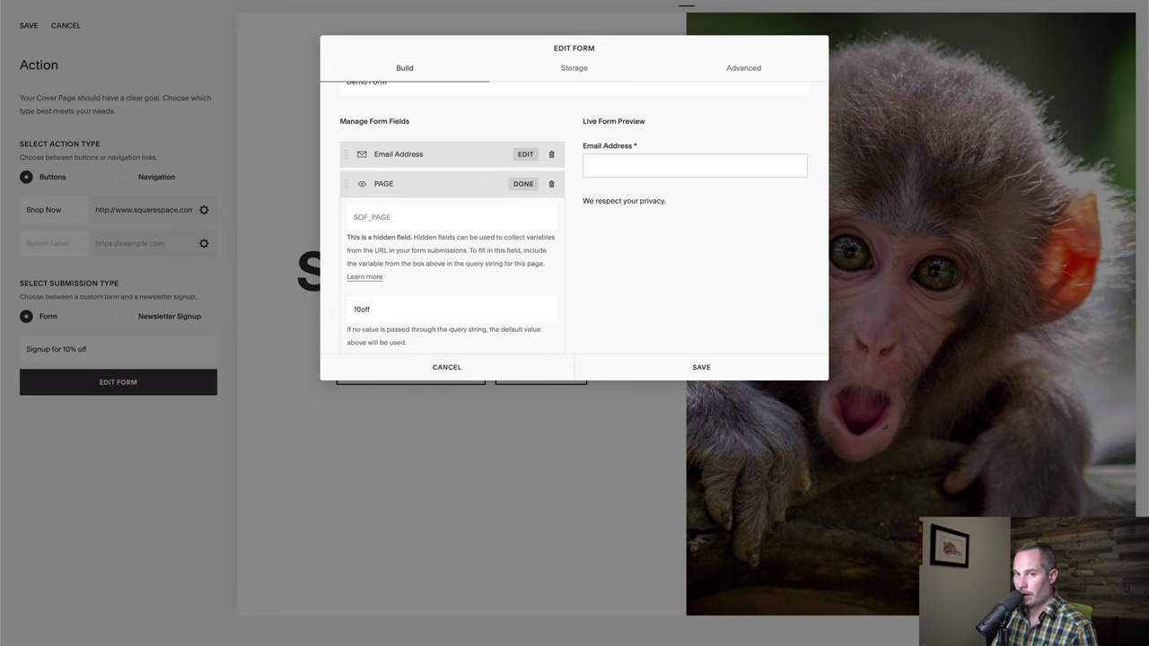
pyautogui.write('CoverPage')
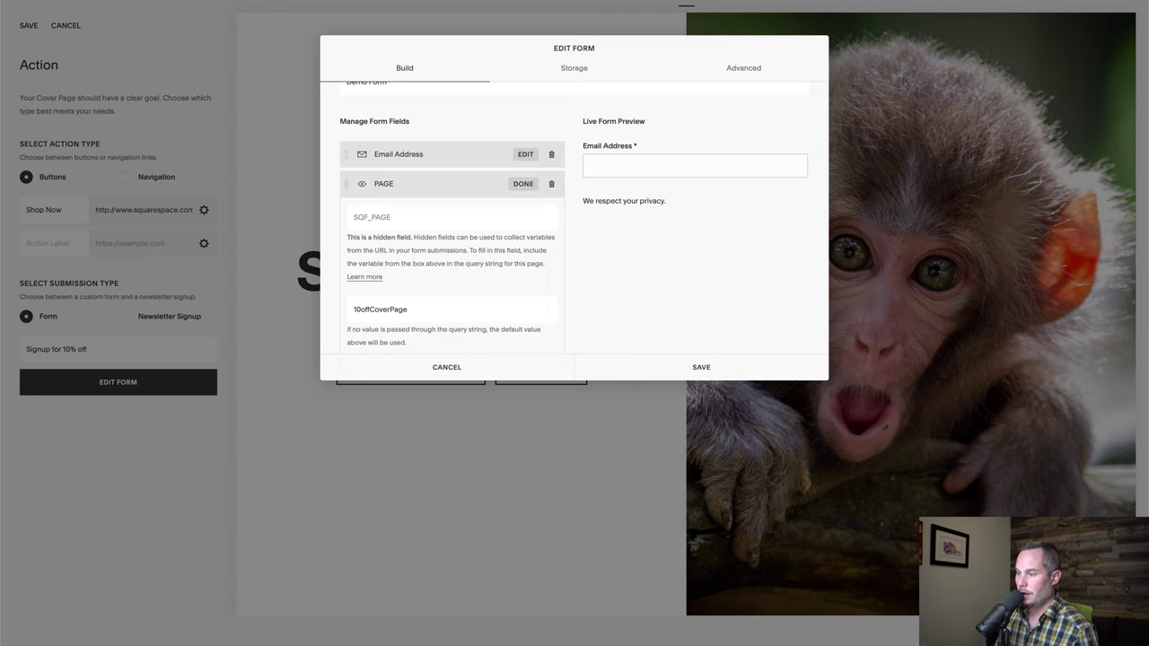
# - After the no-storage warning, set the form's storage to Mailchimp and log in
pyautogui.click(681, 368)
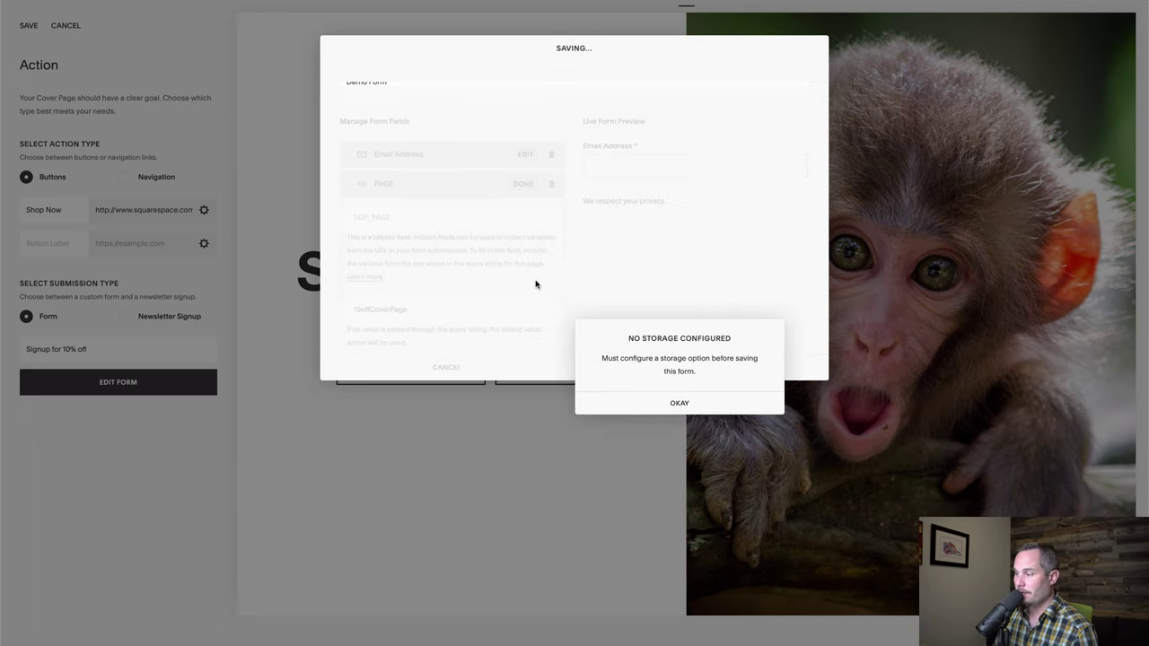
pyautogui.click(680, 405)
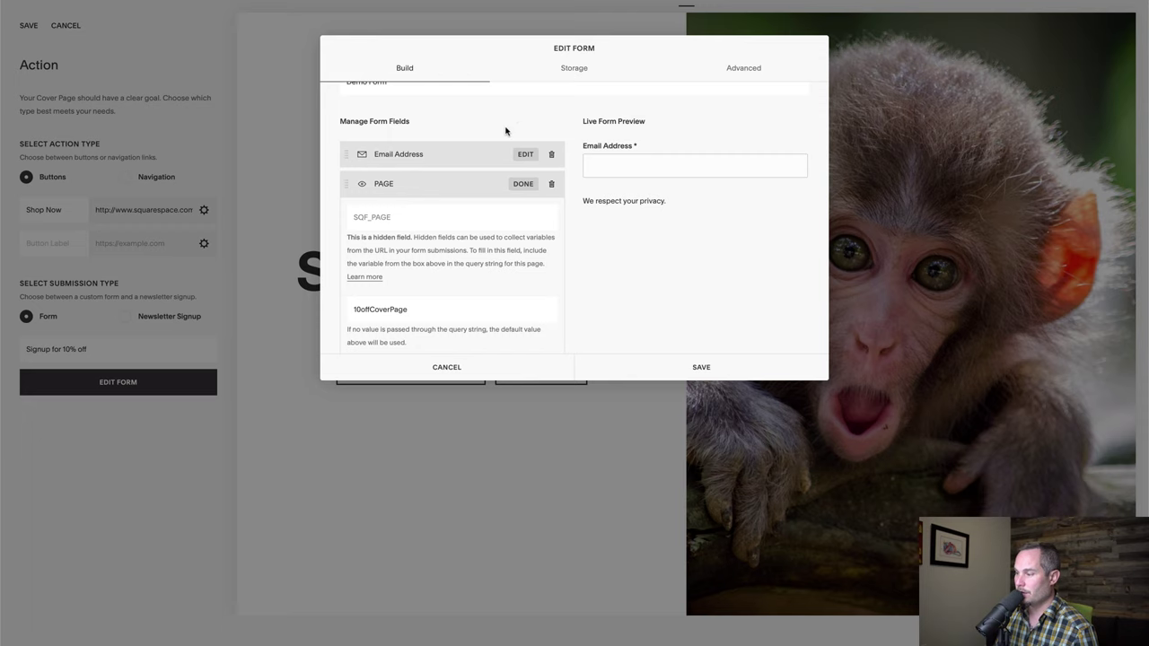
pyautogui.click(566, 74)
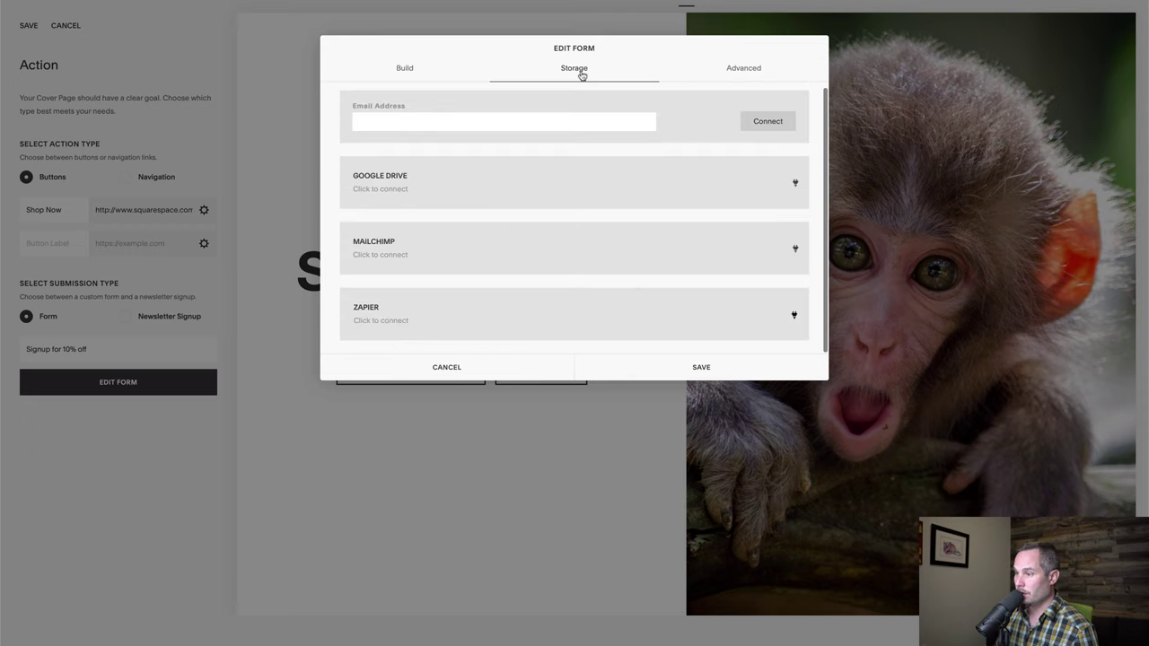
pyautogui.click(403, 255)
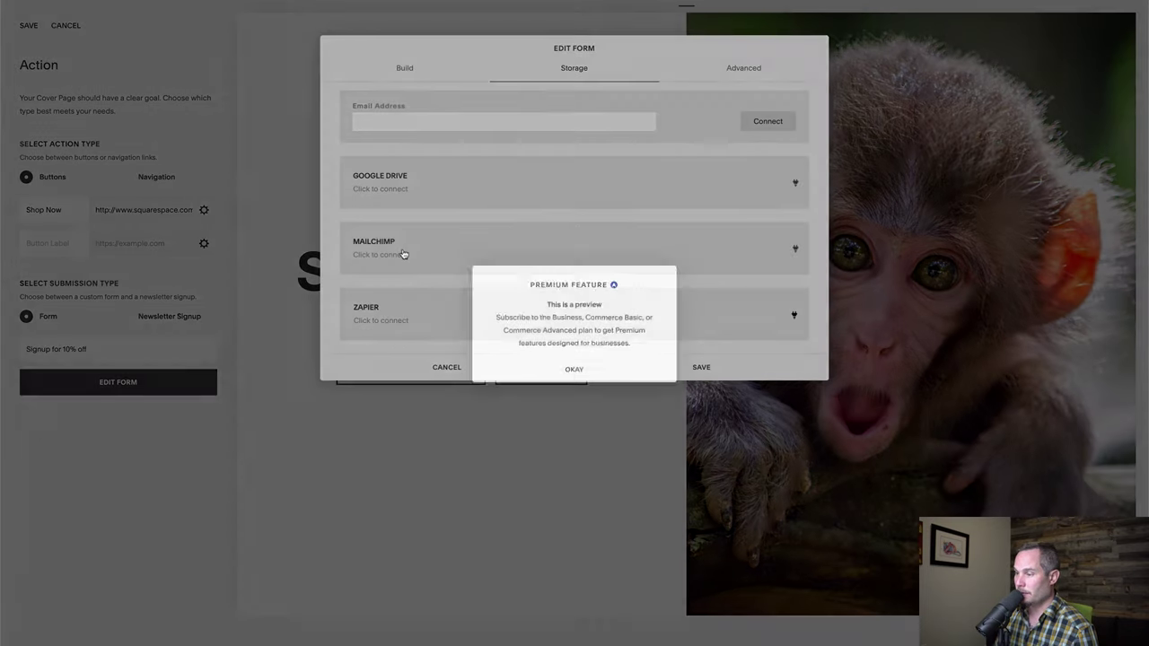
pyautogui.click(573, 371)
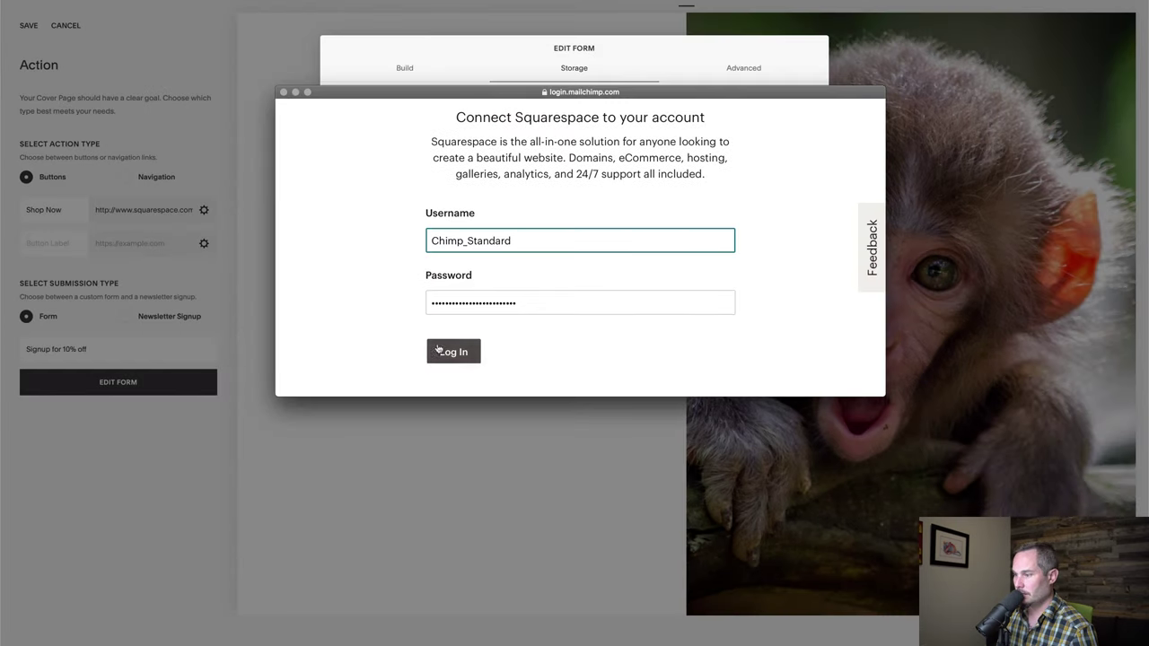
pyautogui.click(453, 351)
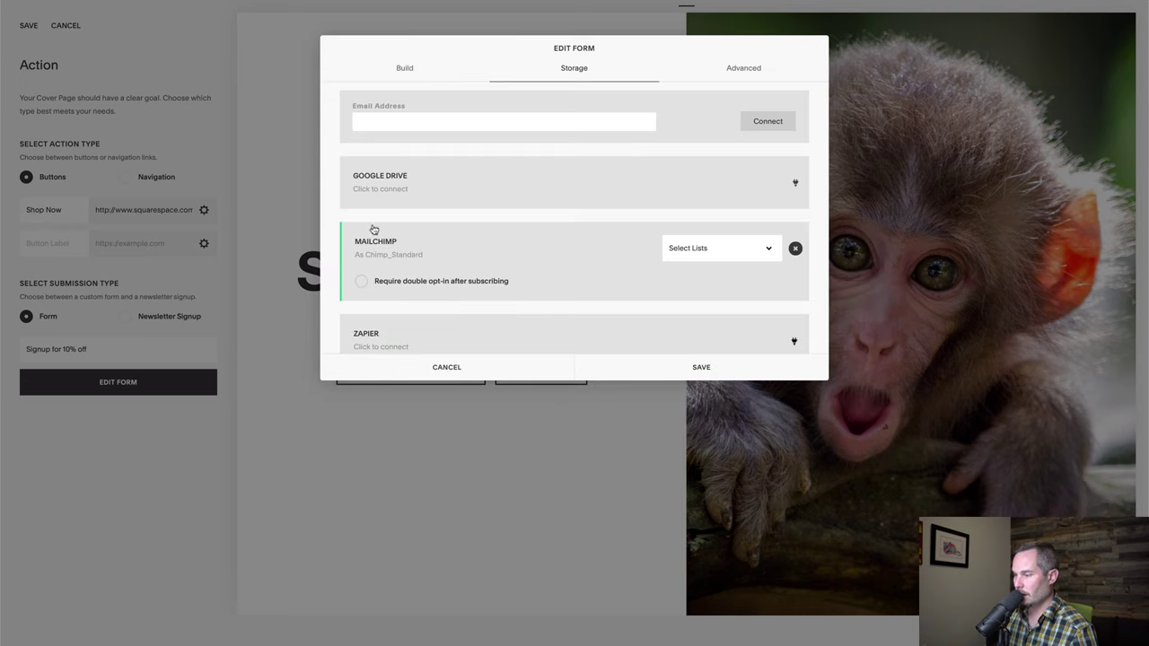
# - Send form submissions to the Chimperoo list, recheck the hidden PAGE field, and save the form
pyautogui.click(724, 254)
pyautogui.click(706, 262)
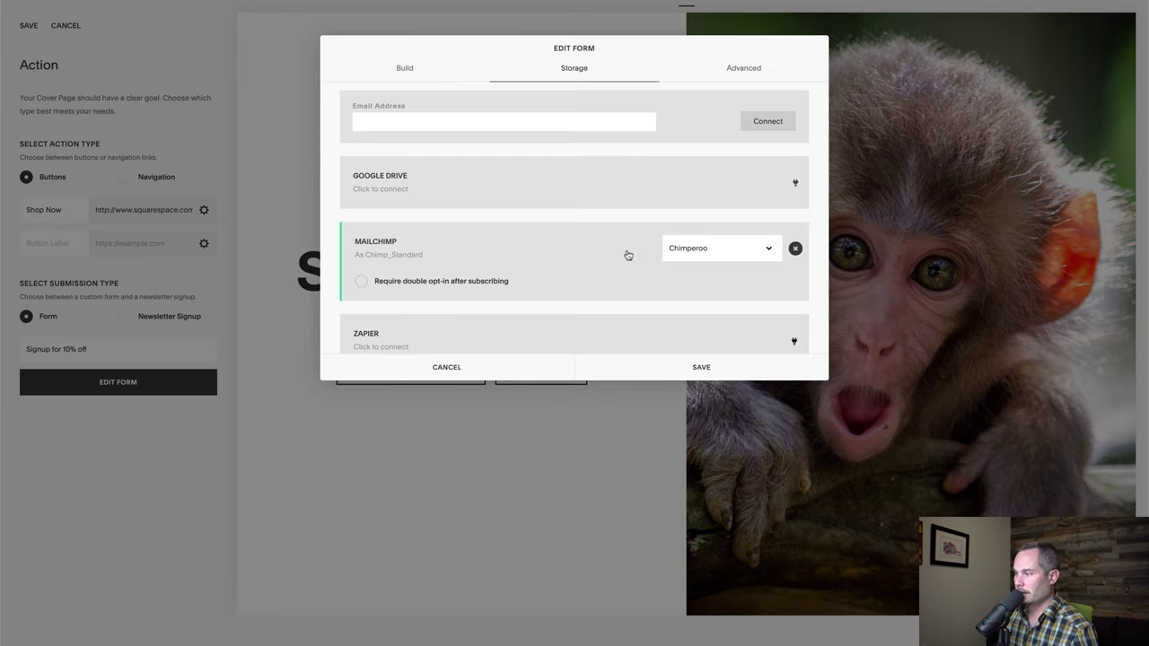
pyautogui.click(410, 69)
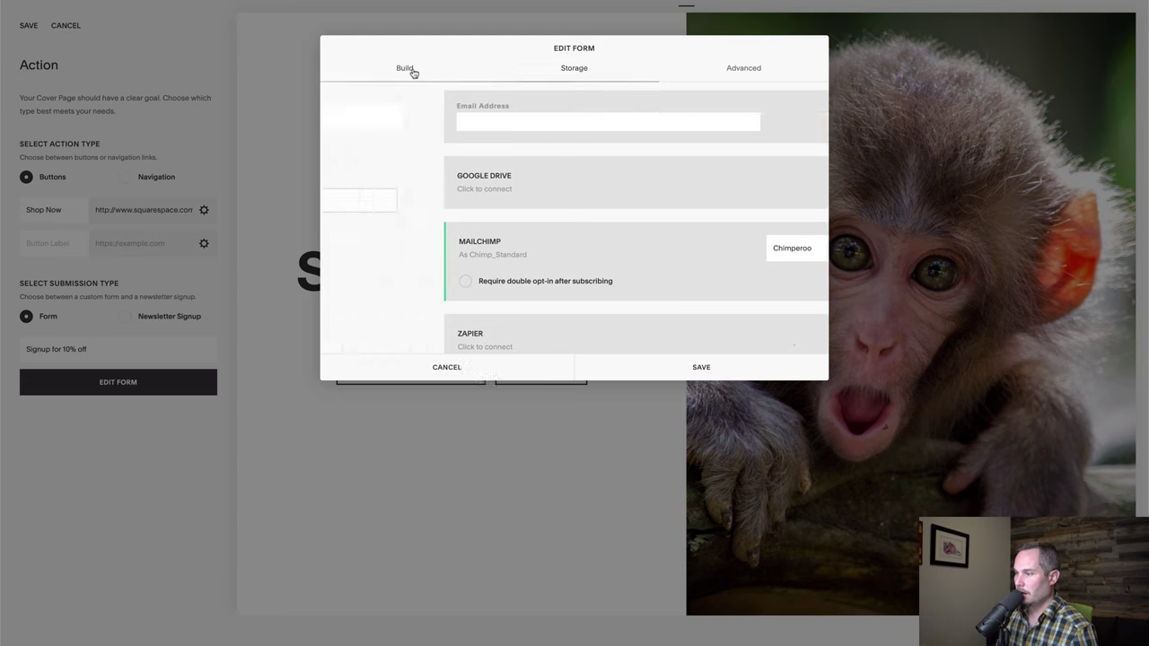
pyautogui.scroll(-1, 449, 215)
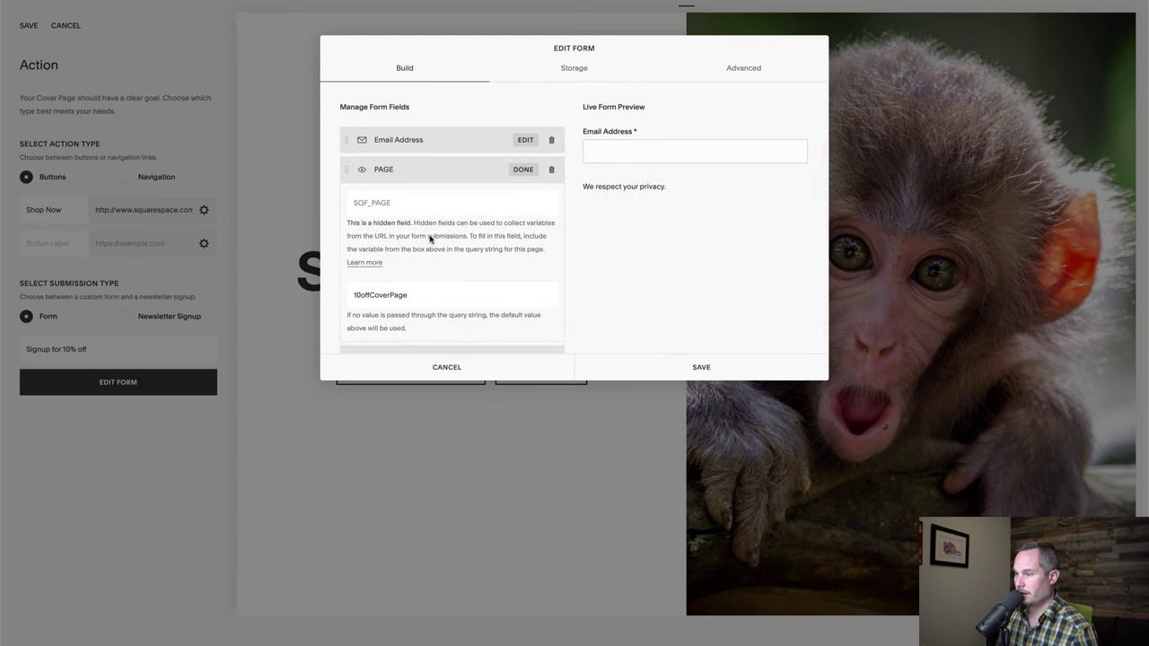
pyautogui.click(705, 369)
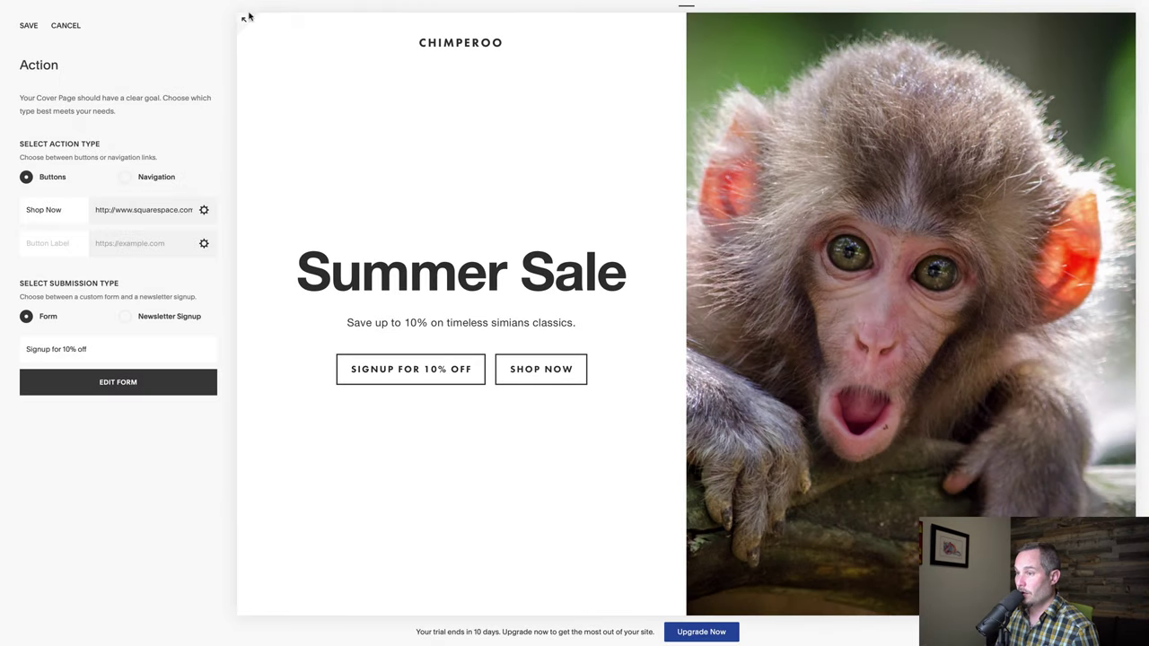
# - In full-screen preview, submit a test e-mail address through the 'SIGN UP FOR 10% OFF' form
pyautogui.click(246, 19)
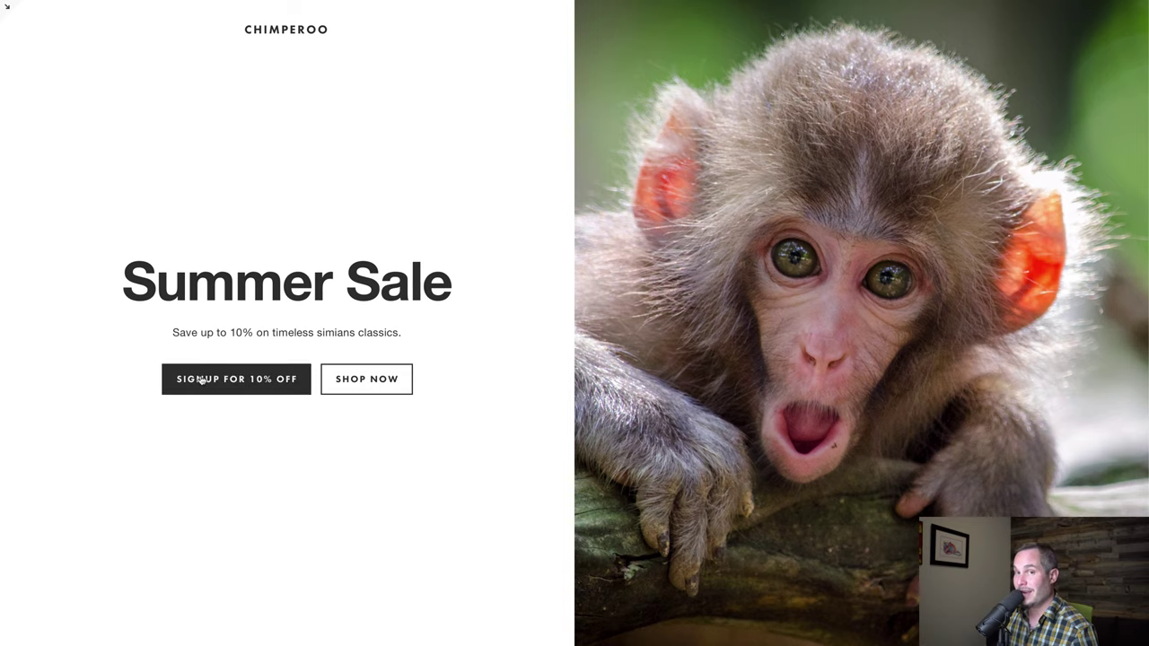
pyautogui.click(202, 381)
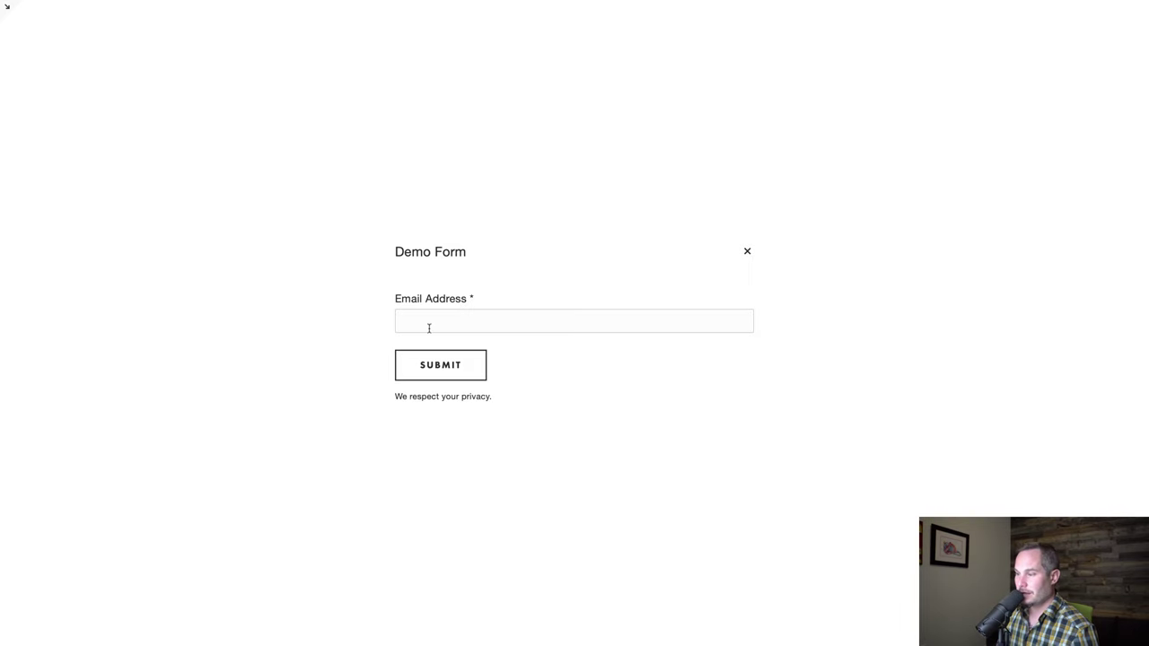
pyautogui.write('squares')
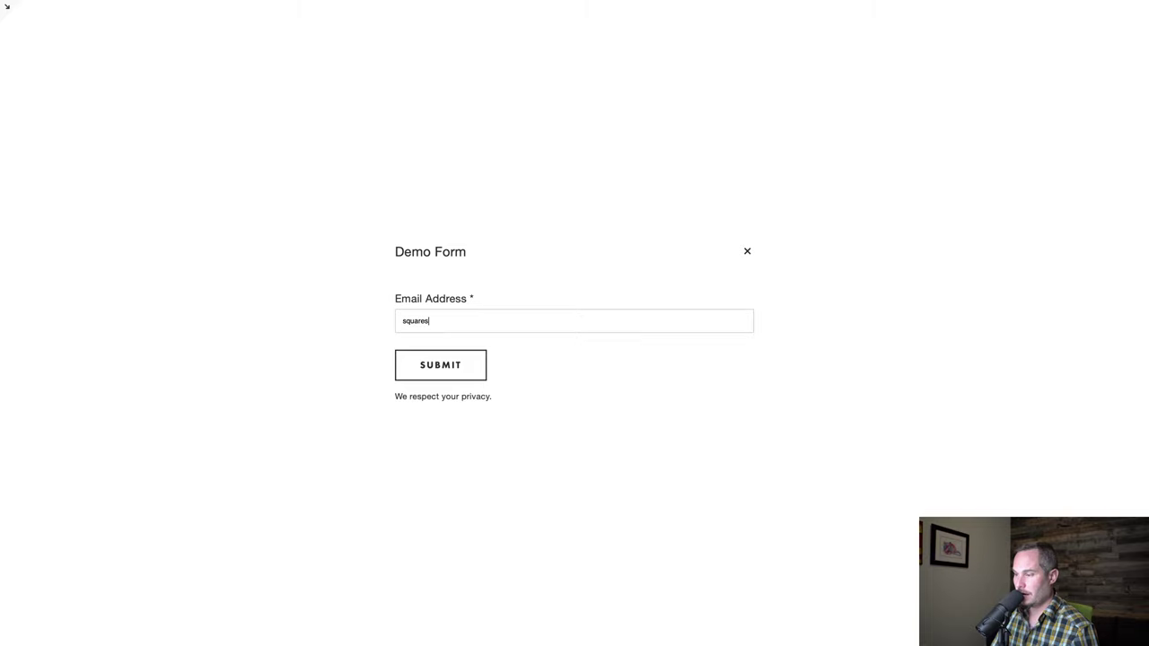
pyautogui.write('pace2@fake')
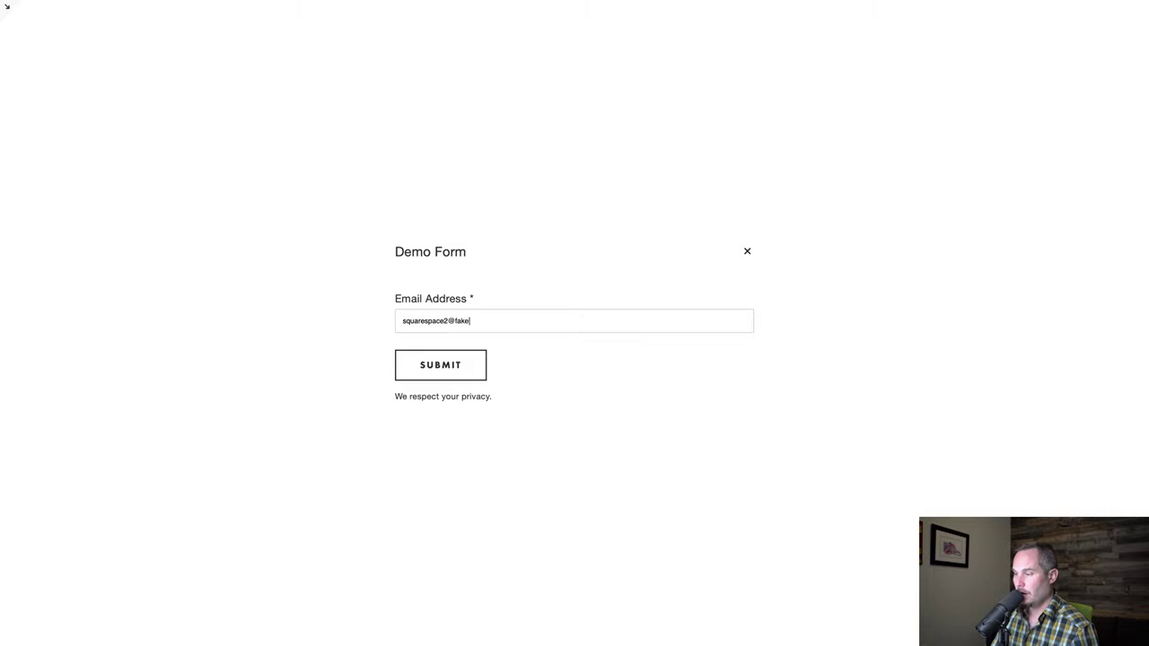
pyautogui.write('subscribe.co')
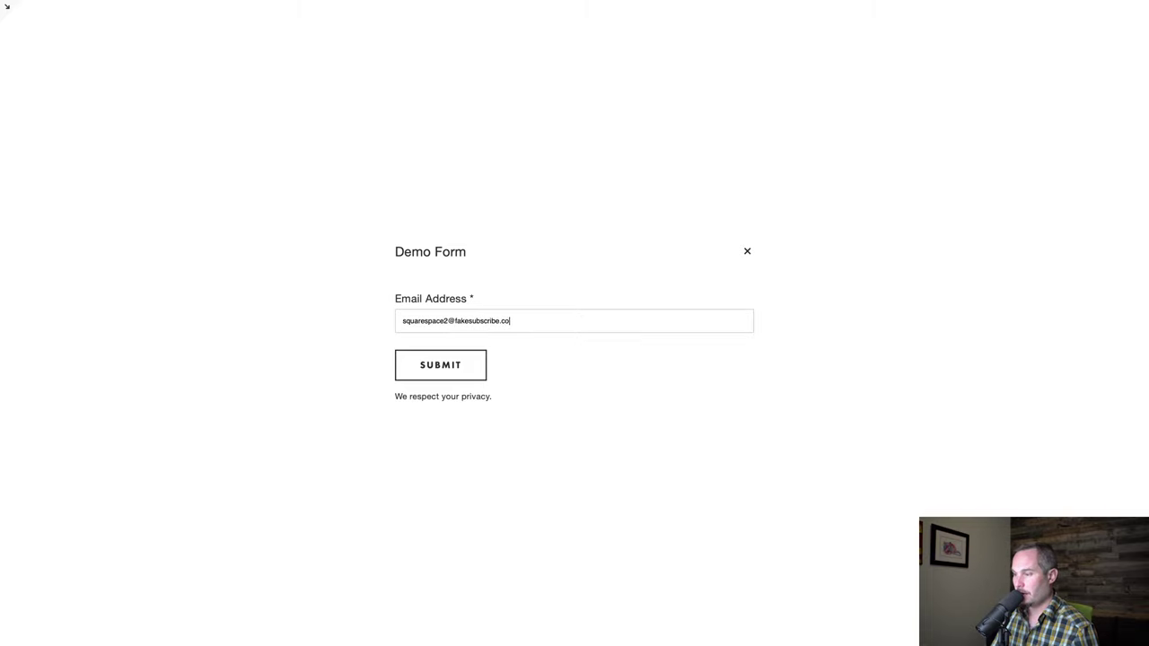
pyautogui.press('BackSpace')
pyautogui.press('BackSpace')
pyautogui.press('BackSpace')
pyautogui.write('r.com')
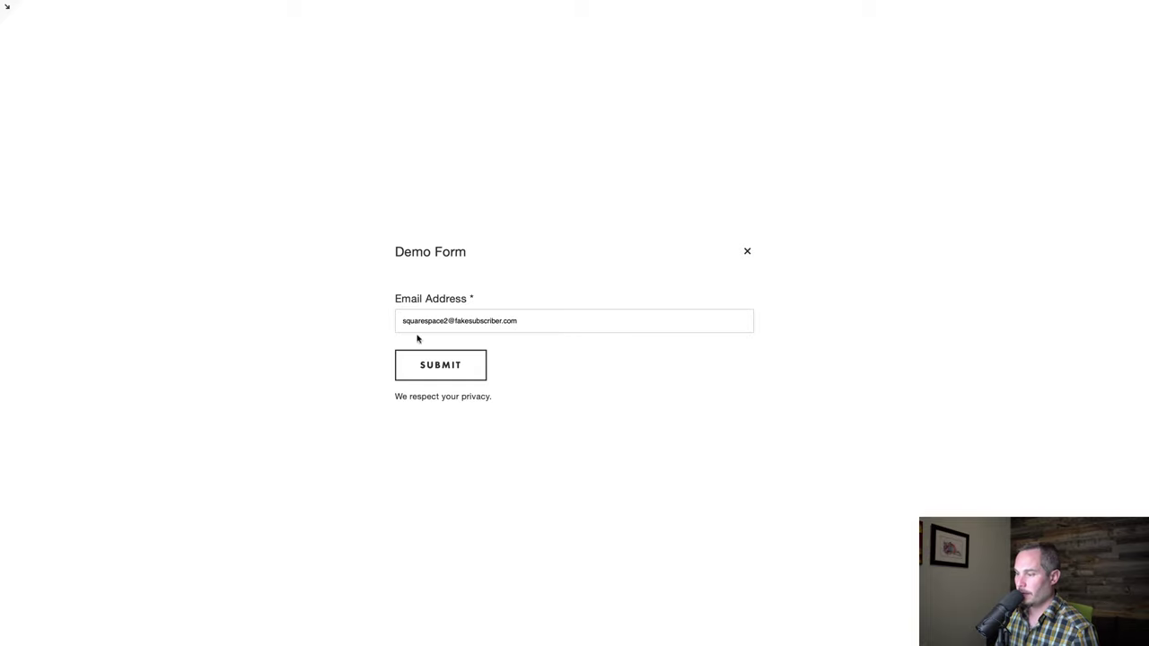
pyautogui.click(424, 361)
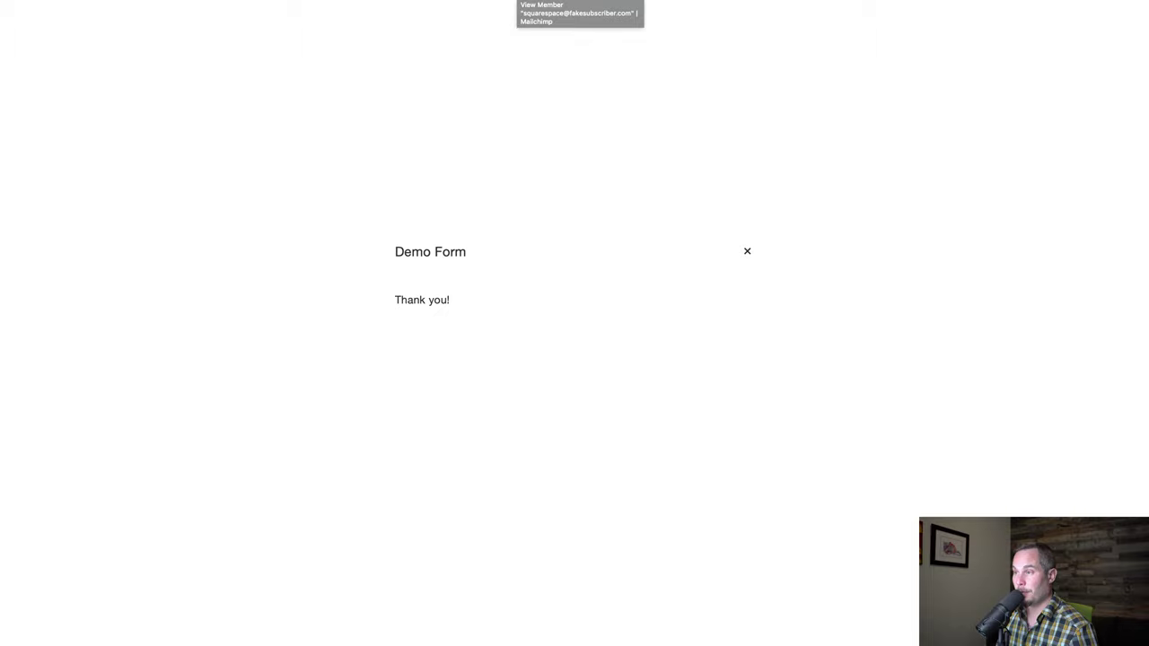
# - Return to the Chimperoo contacts and sort them by Last Changed, newest first
pyautogui.click(580, 2)
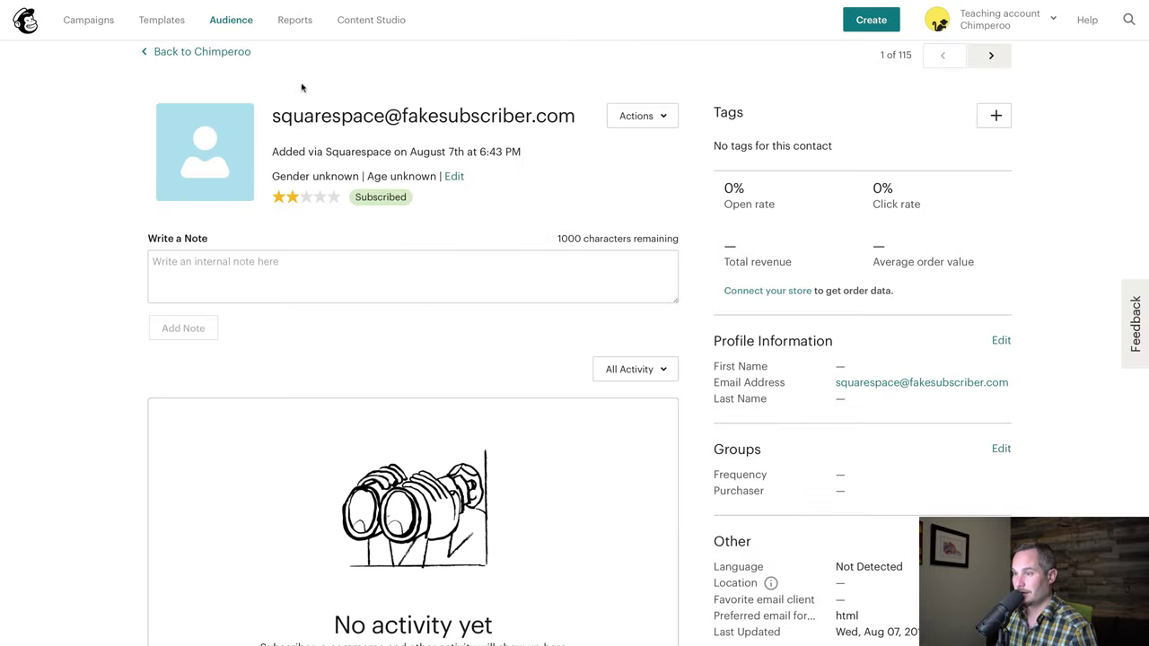
pyautogui.click(158, 56)
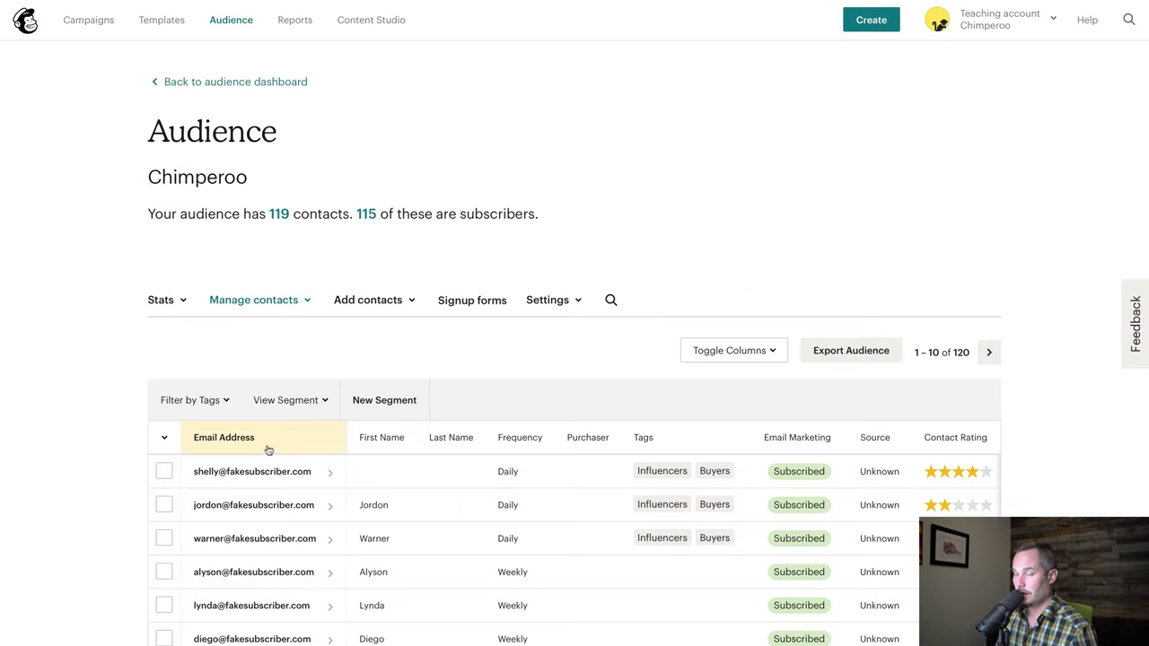
pyautogui.hscroll(1, 296, 461)
pyautogui.hscroll(3, 295, 461)
pyautogui.click(954, 439)
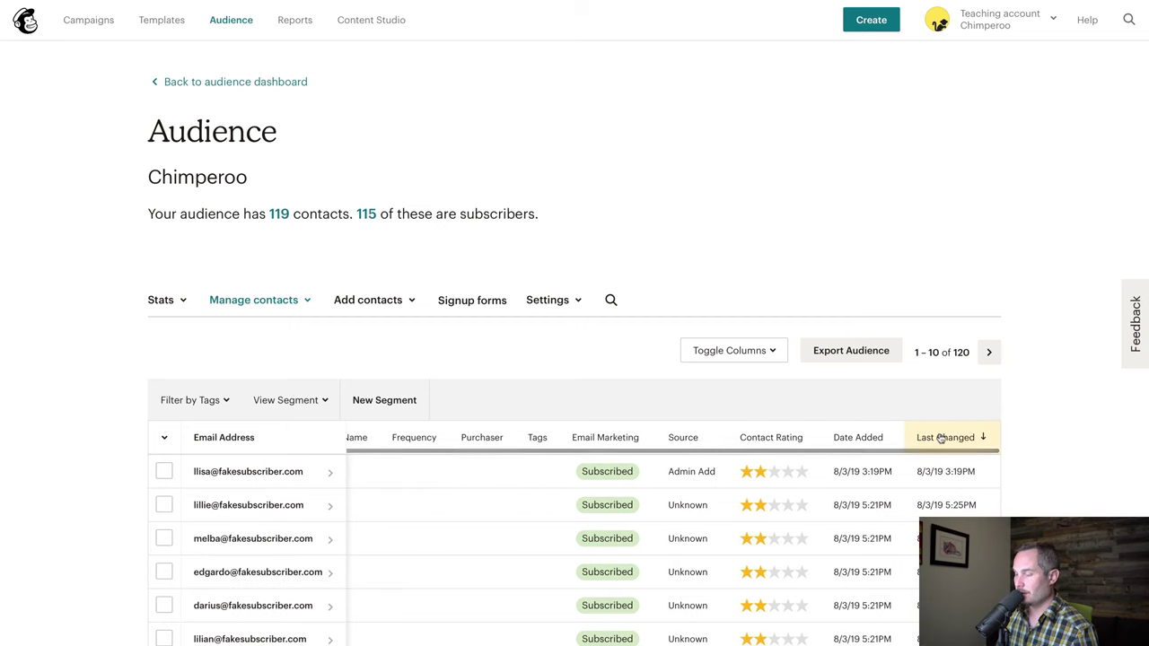
pyautogui.click(942, 437)
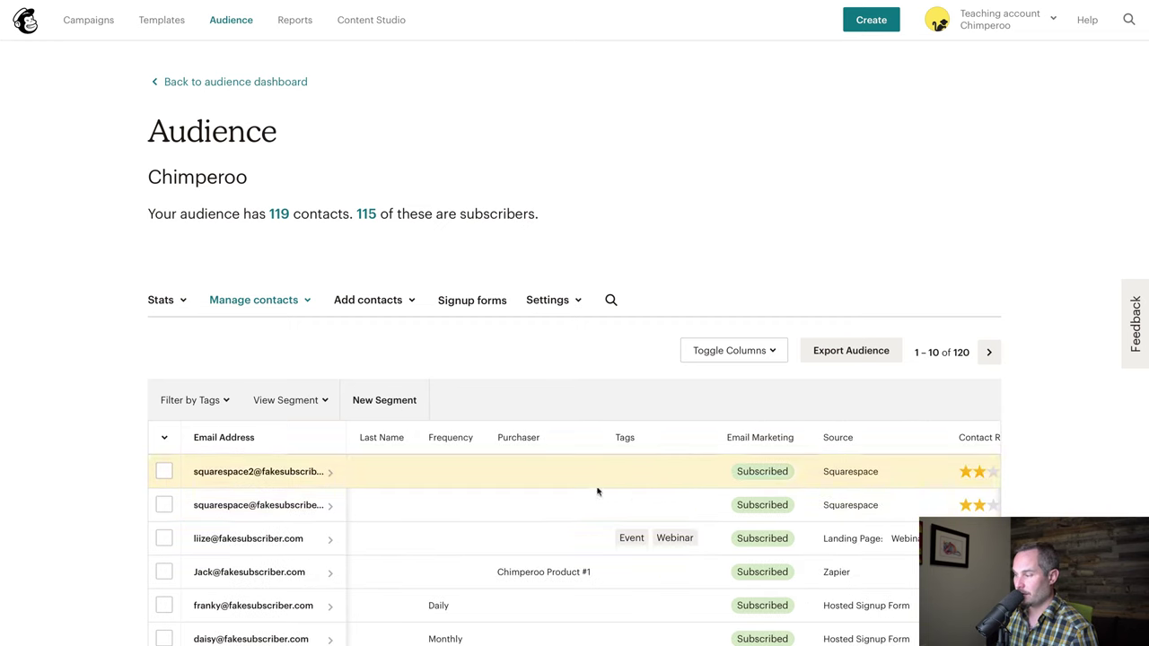
pyautogui.hscroll(-2, 398, 496)
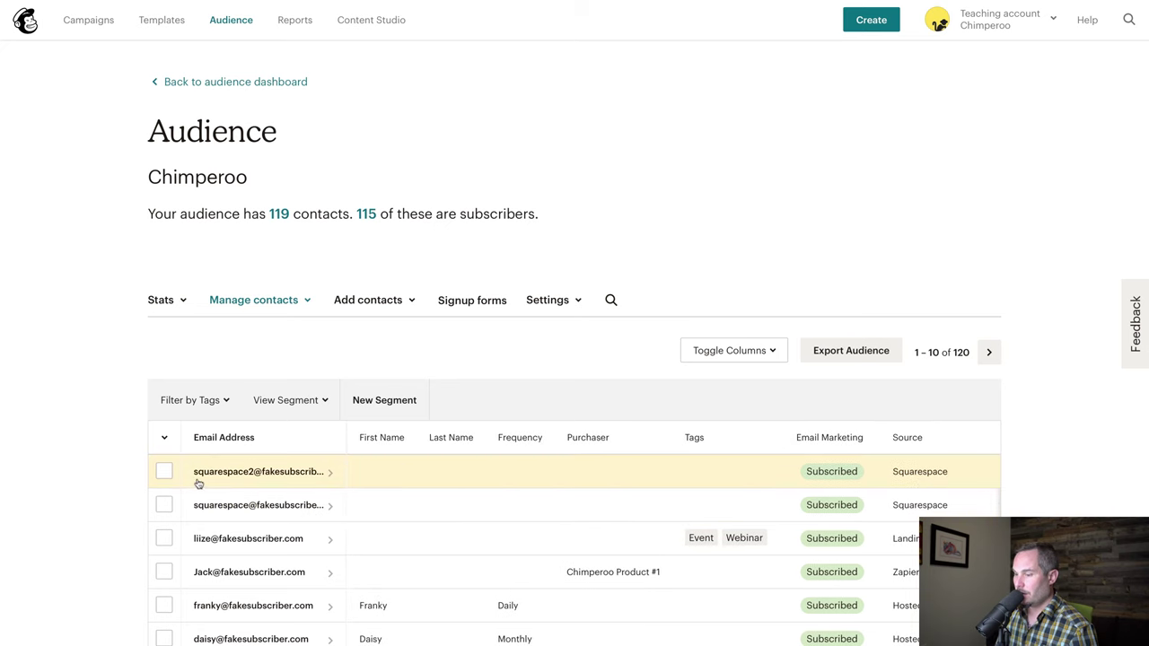
# - Open the newest Squarespace contact and confirm its PAGE value reads 10offCoverPage
pyautogui.click(232, 476)
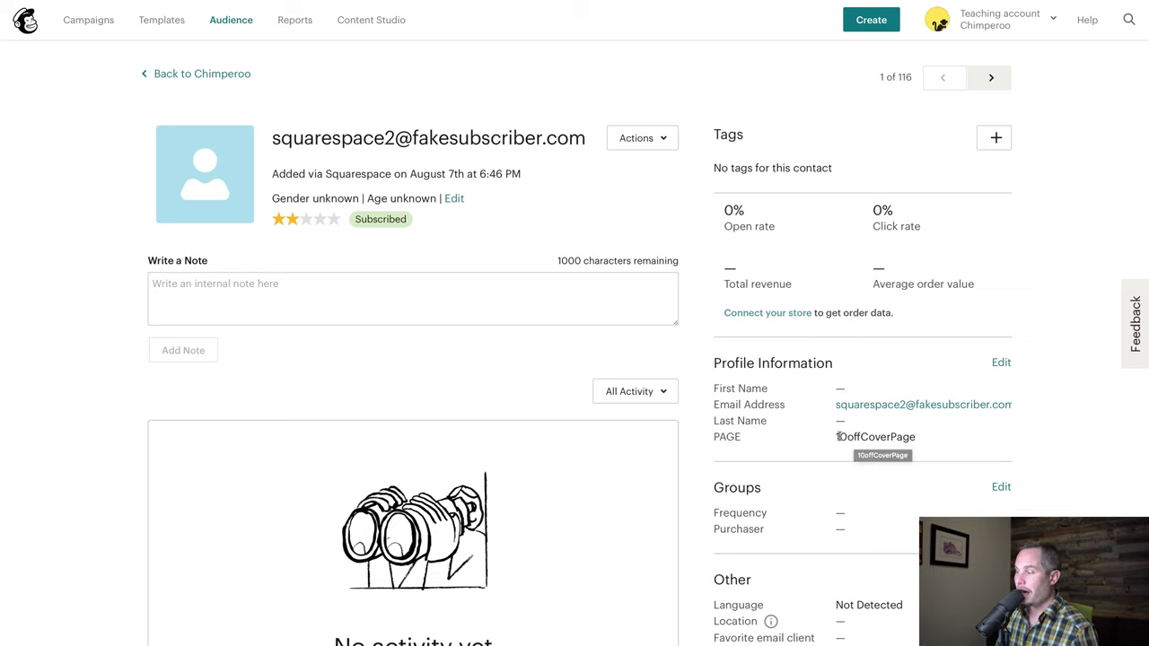
pyautogui.moveTo(836, 436); pyautogui.dragTo(914, 436)
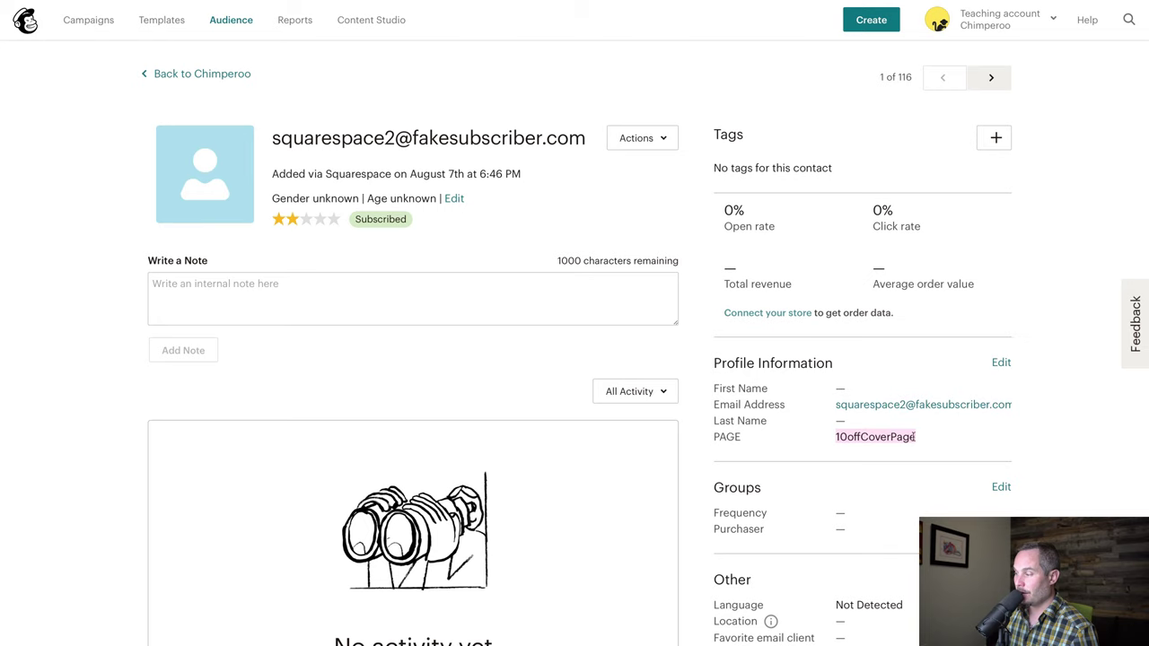
pyautogui.click(854, 437)
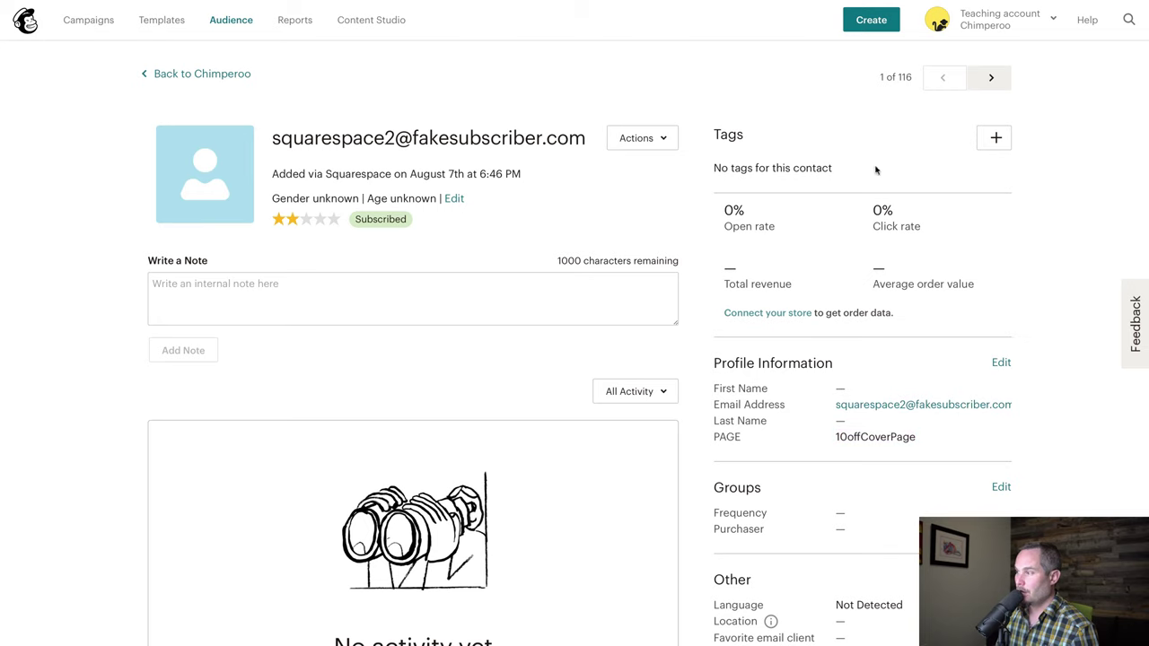
# - From the Chimperoo audience overview, go to Settings > Audience fields and *|MERGE|* tags
pyautogui.click(232, 27)
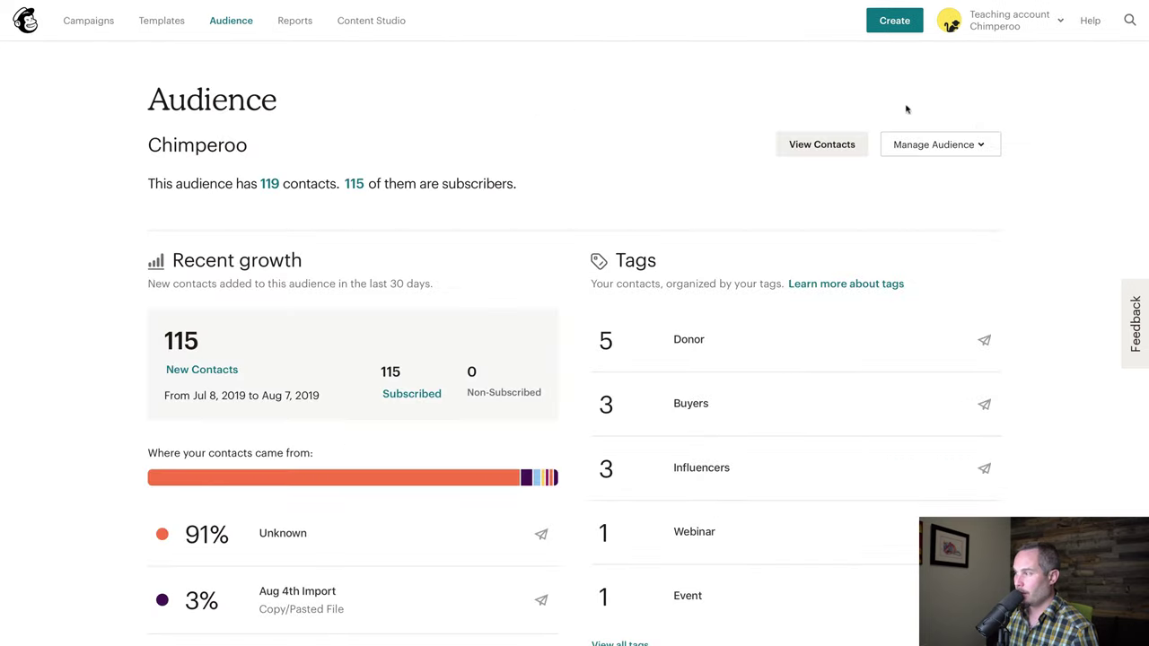
pyautogui.click(947, 148)
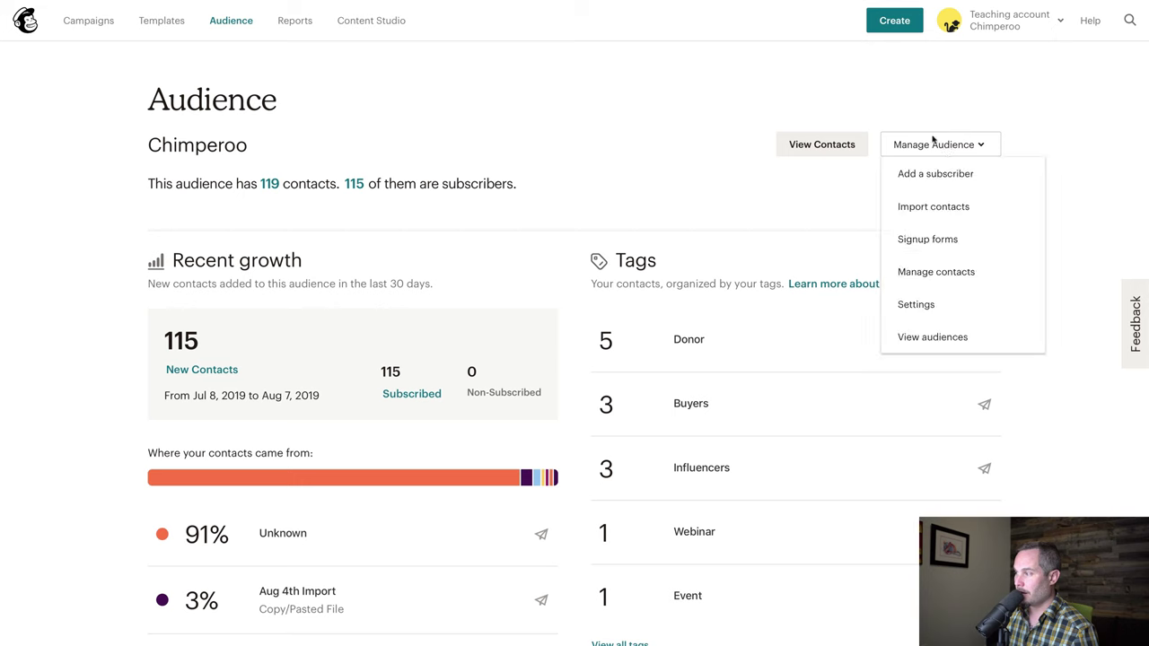
pyautogui.click(914, 305)
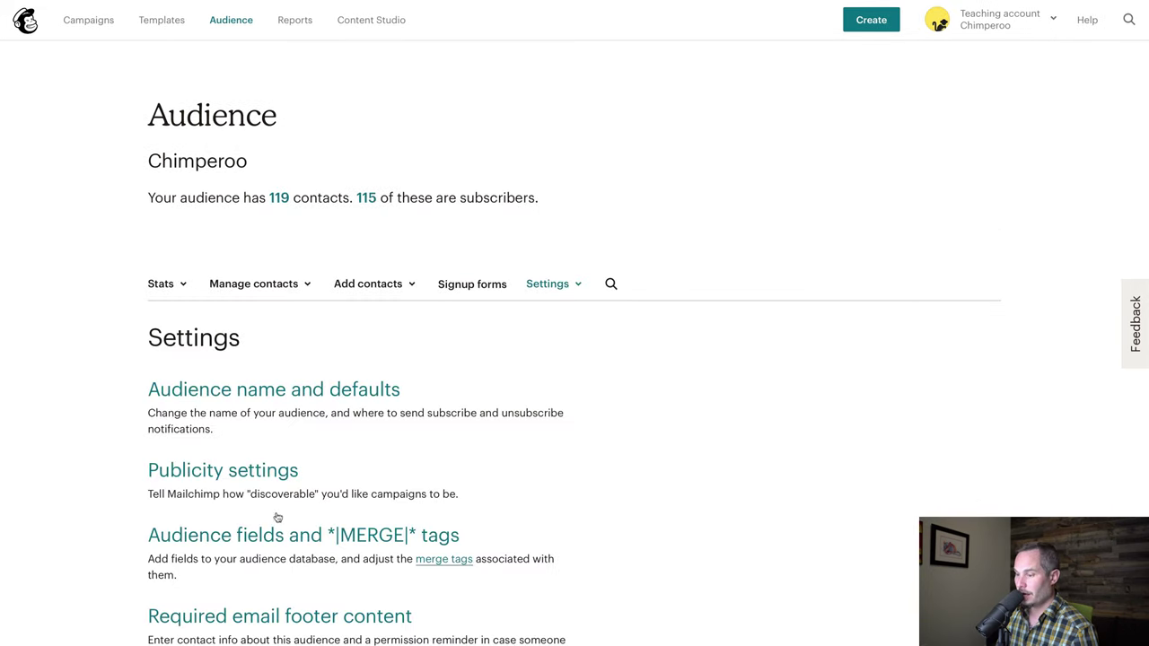
pyautogui.click(290, 535)
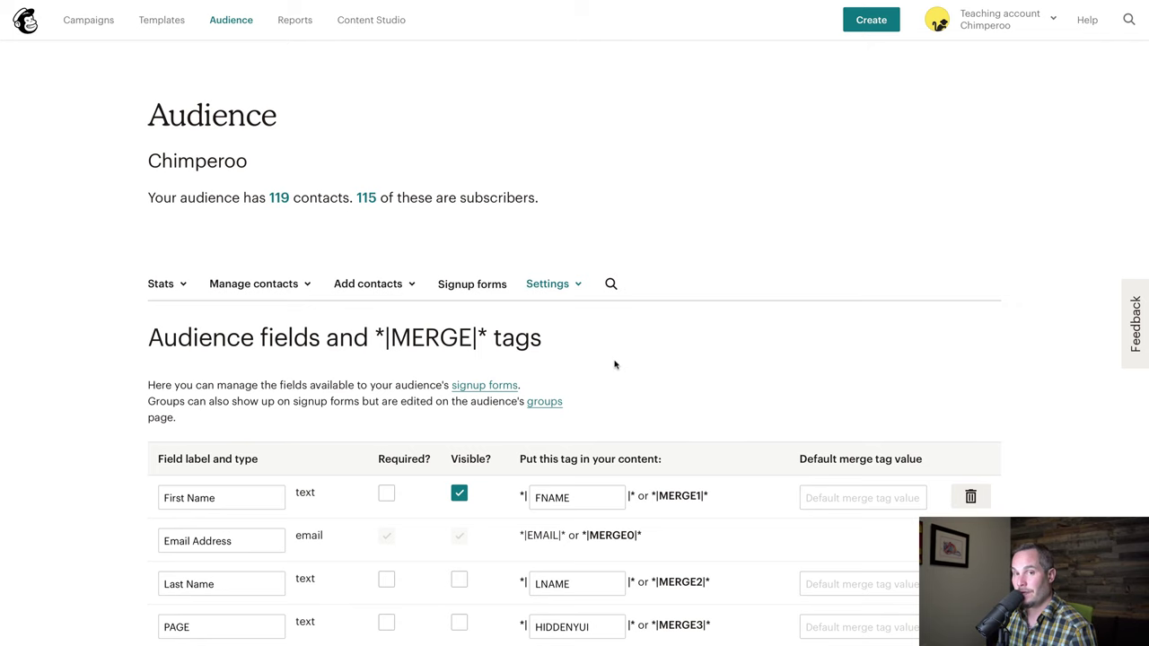
# - Review the PAGE field, with its HIDDENYUI merge tag, leaving its label unchanged
pyautogui.scroll(-1, 615, 364)
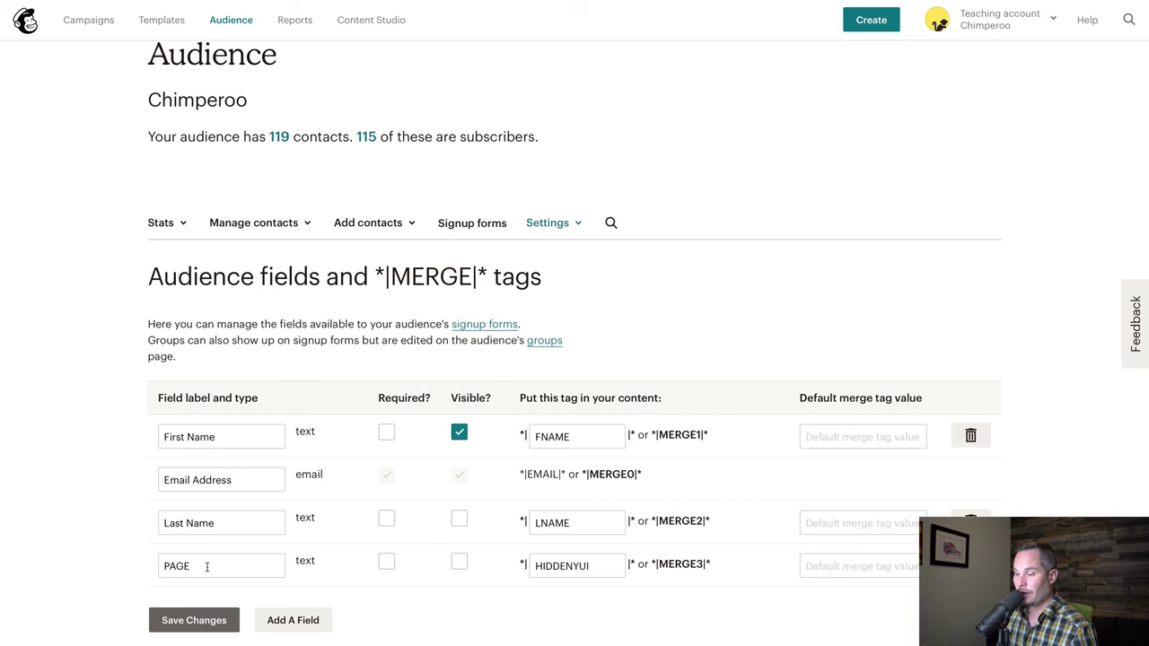
pyautogui.click(192, 565)
pyautogui.scroll(1, 192, 566)
pyautogui.click(398, 604)
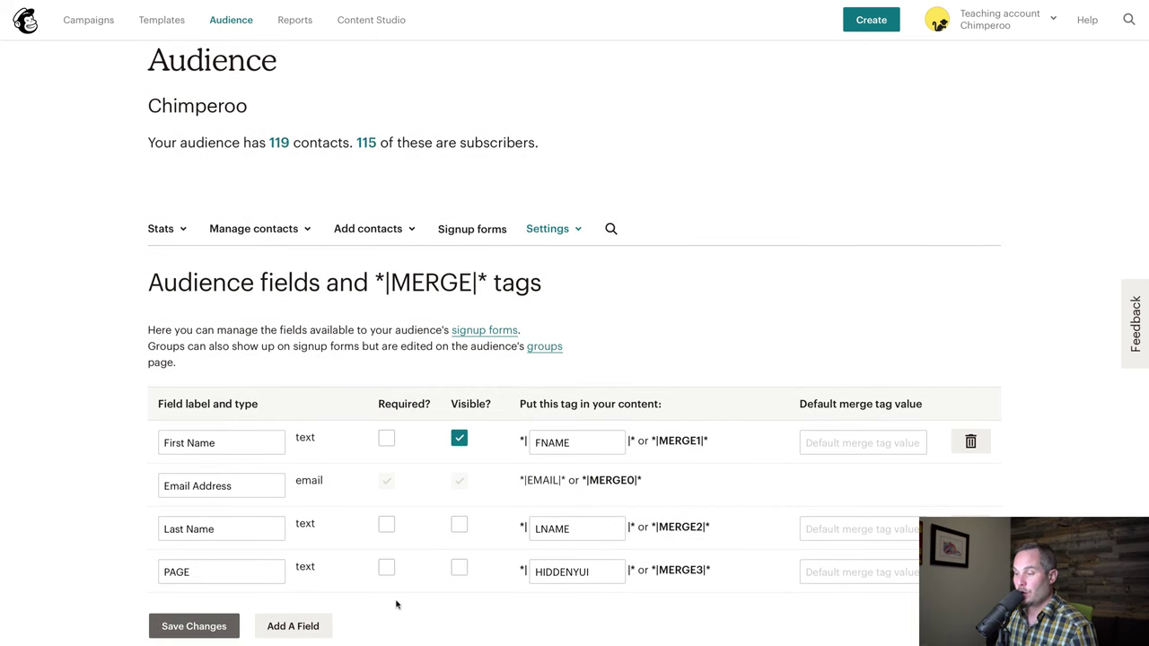